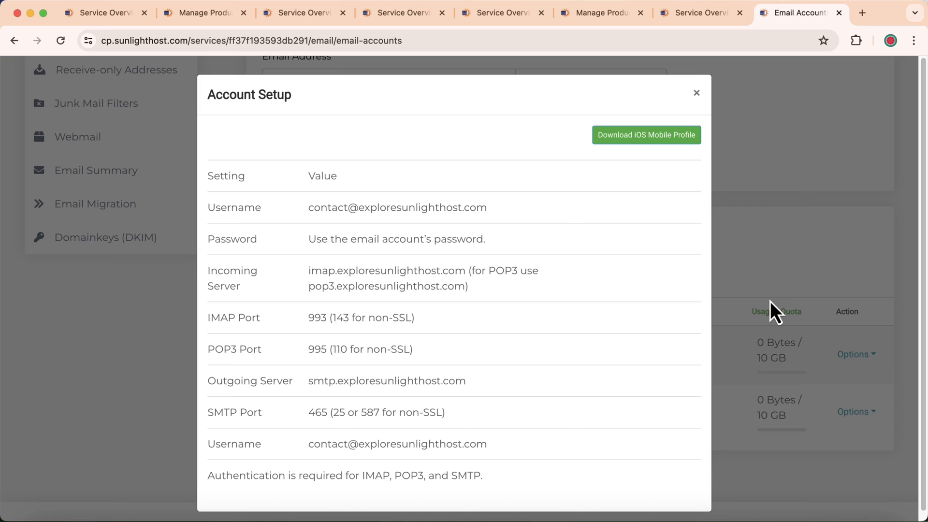
# Close the mailbox Account Setup dialog and return to the exploresunlighthost.com service overview.
pyautogui.click(725, 280)
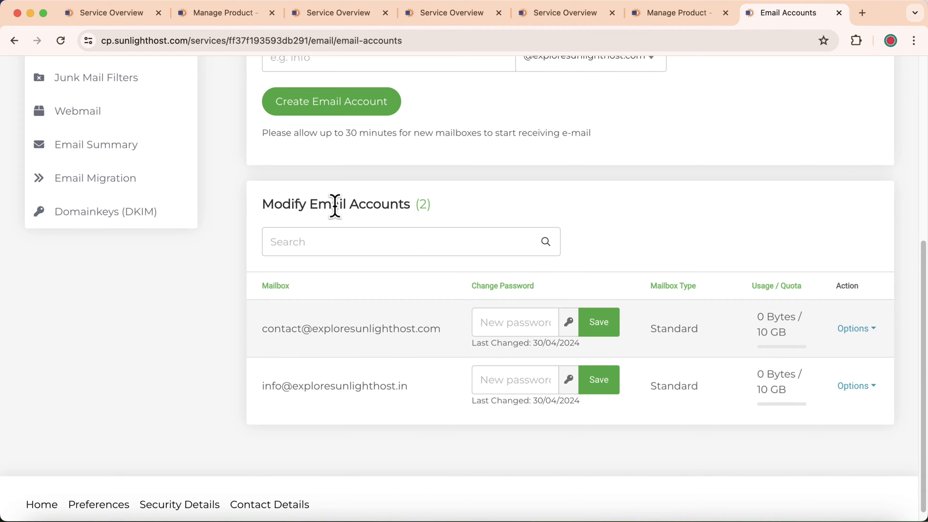
pyautogui.scroll(6, 400, 327)
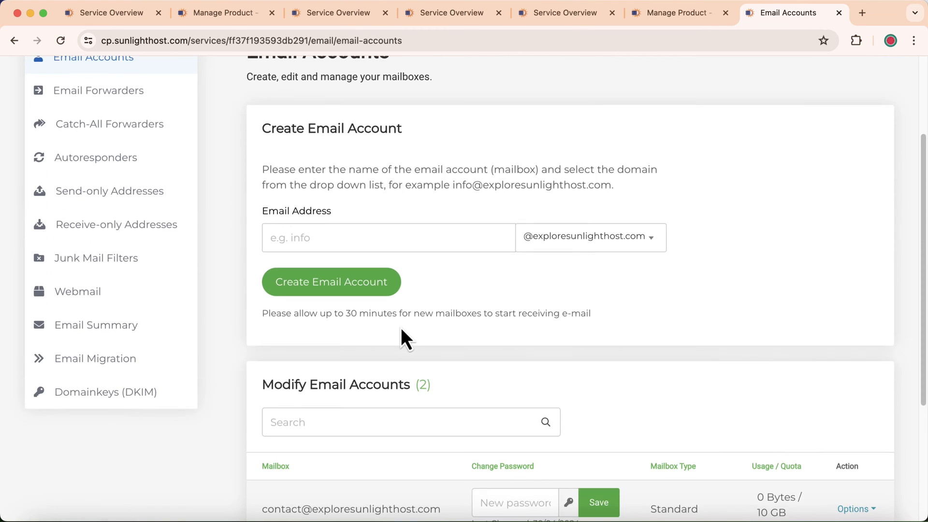
pyautogui.click(261, 140)
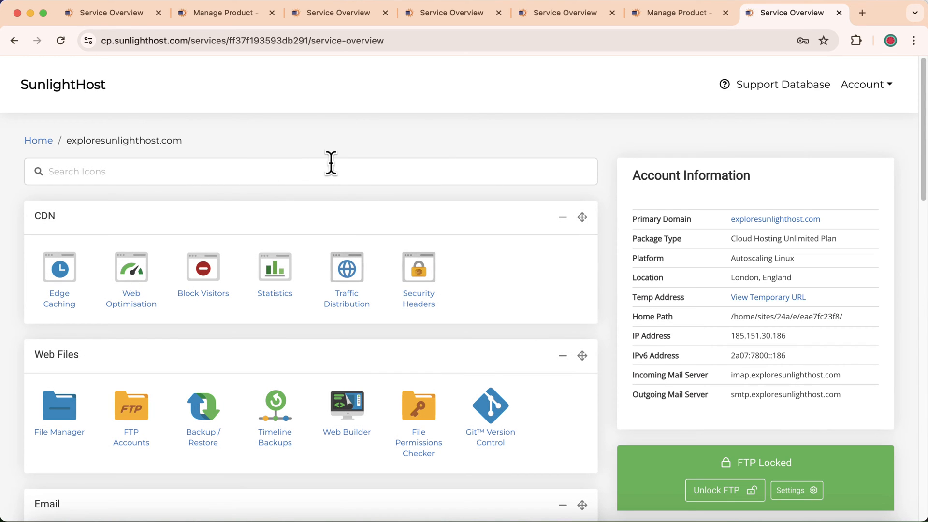
# In a new tab, load cp.sunlighthost.com and manage the exploresunlighthost.com hosting package.
pyautogui.click(863, 14)
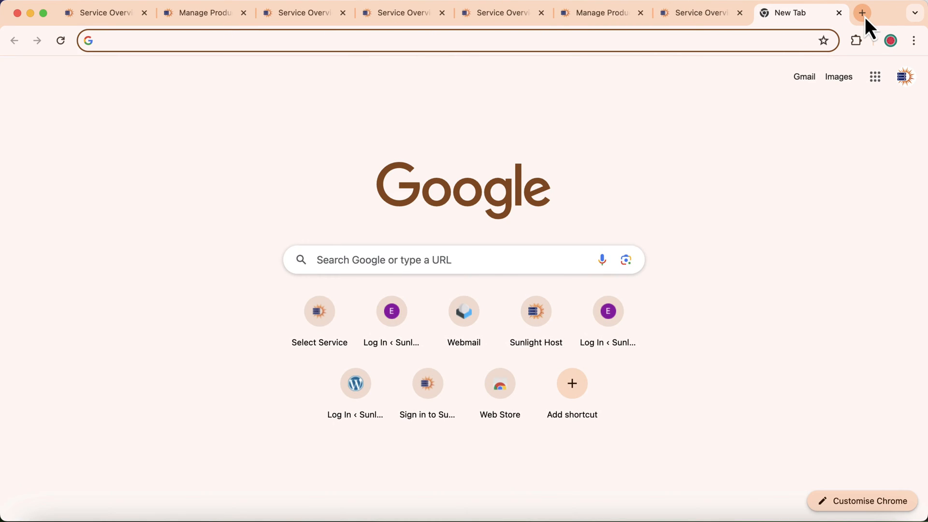
pyautogui.write('cp')
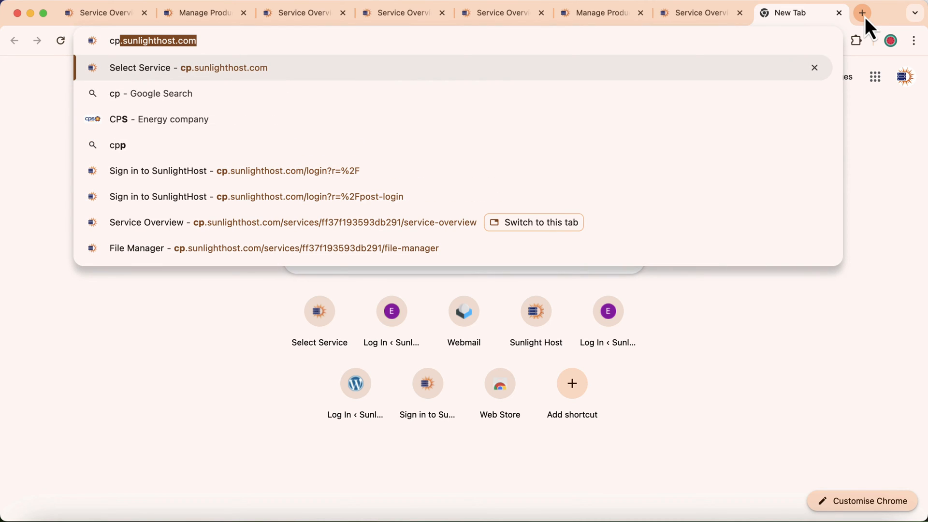
pyautogui.press('Right')
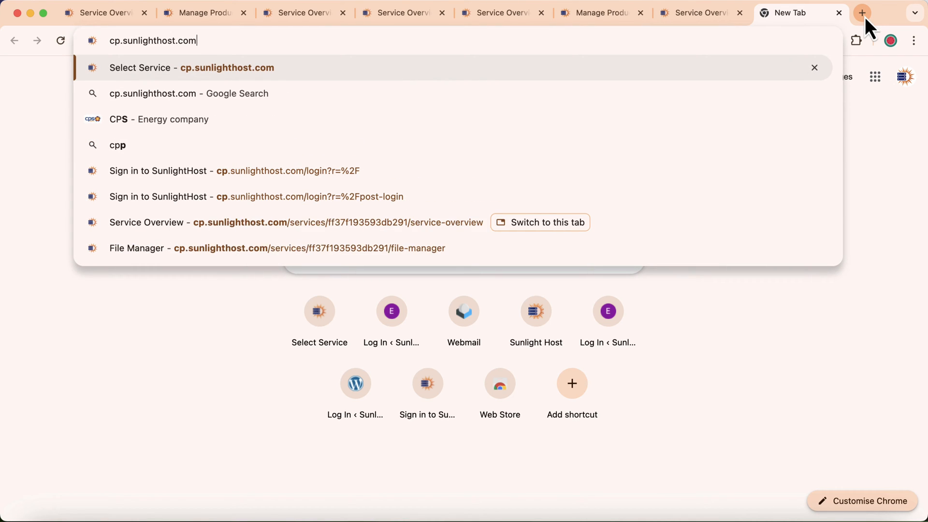
pyautogui.press('Return')
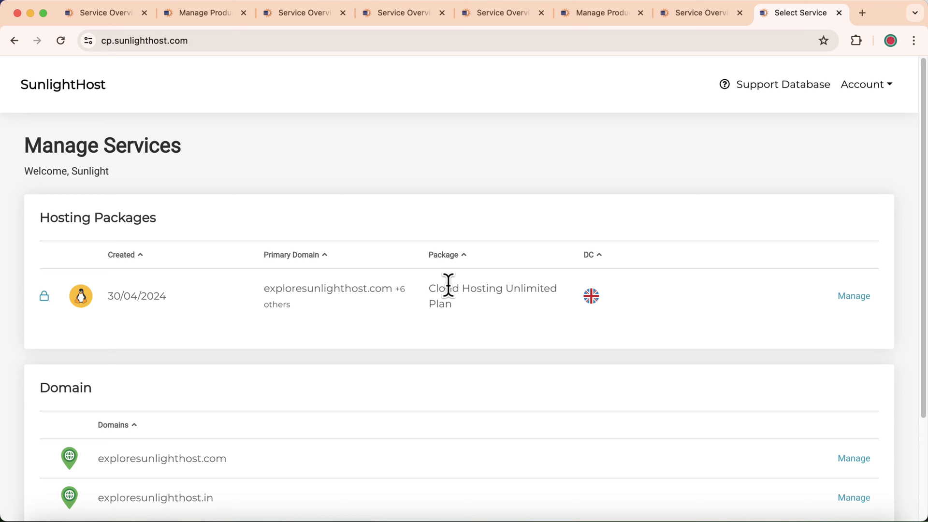
pyautogui.click(857, 297)
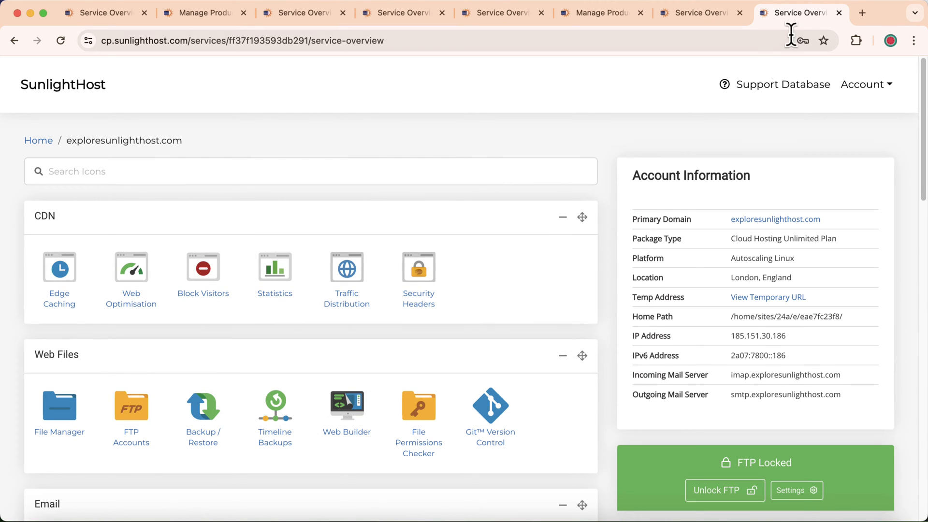
# Load sunlighthost.com in another new tab and go to the Client Area.
pyautogui.click(862, 13)
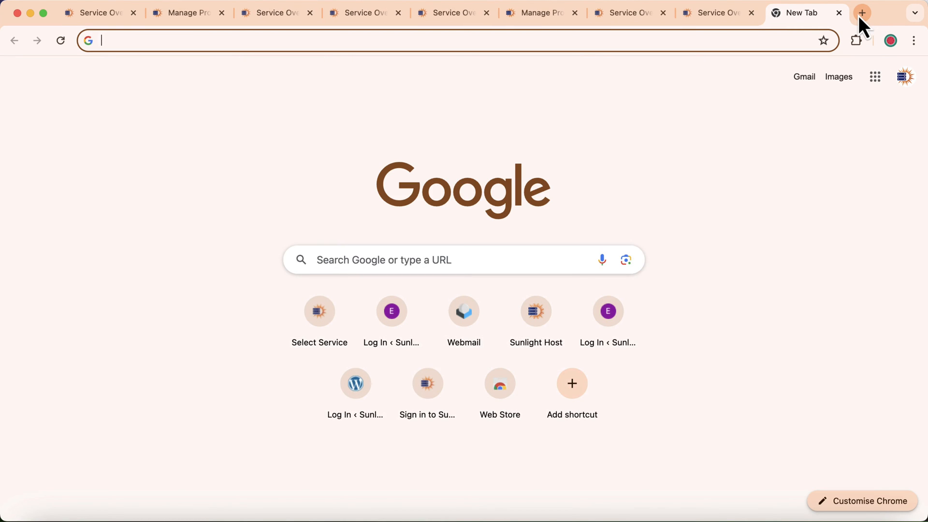
pyautogui.write('su')
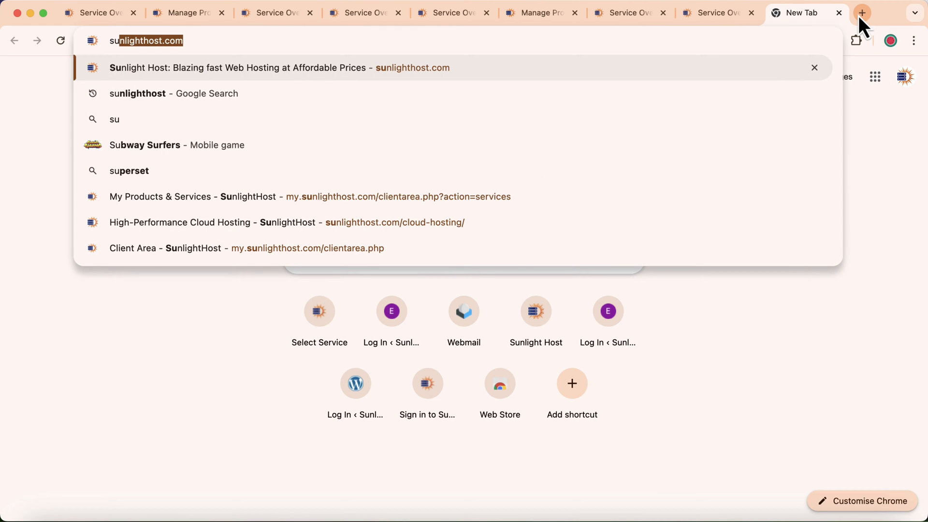
pyautogui.press('Right')
pyautogui.press('Return')
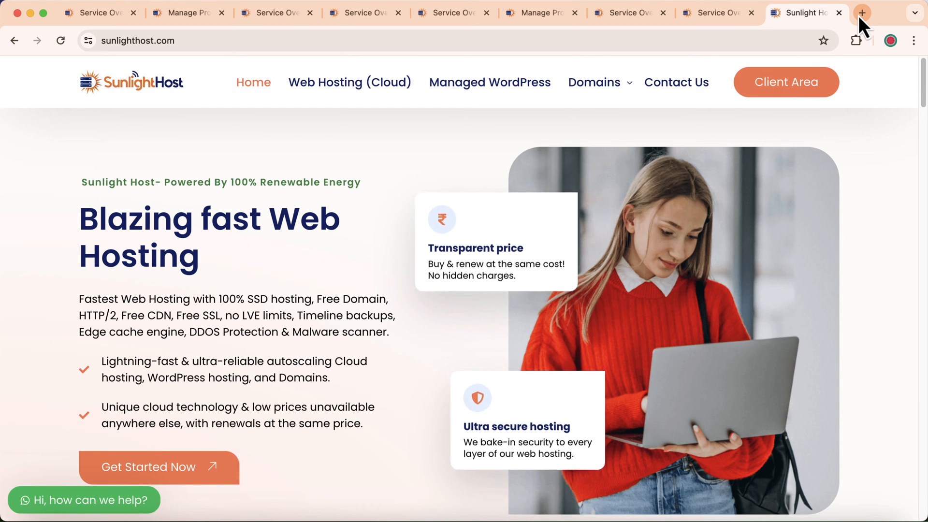
pyautogui.click(766, 92)
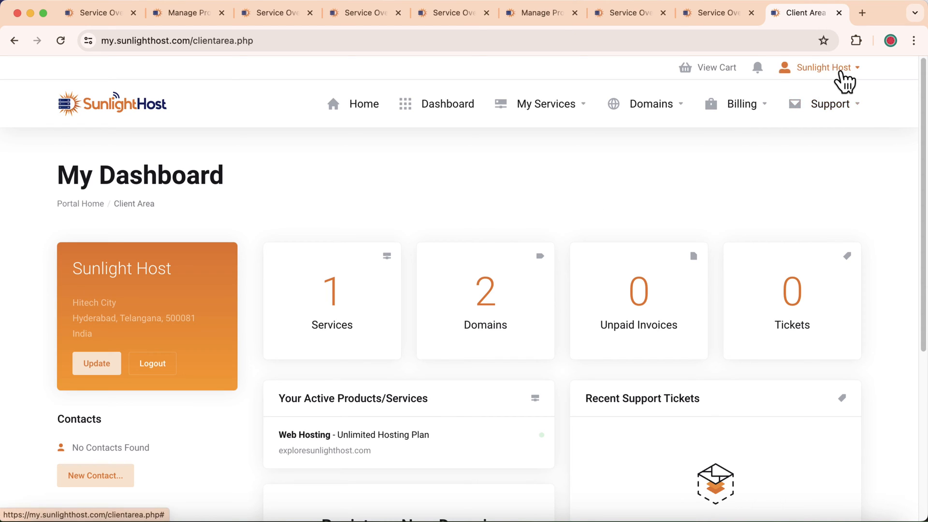
# Log out of the client account and sign back in with the saved credentials.
pyautogui.click(842, 73)
pyautogui.click(769, 375)
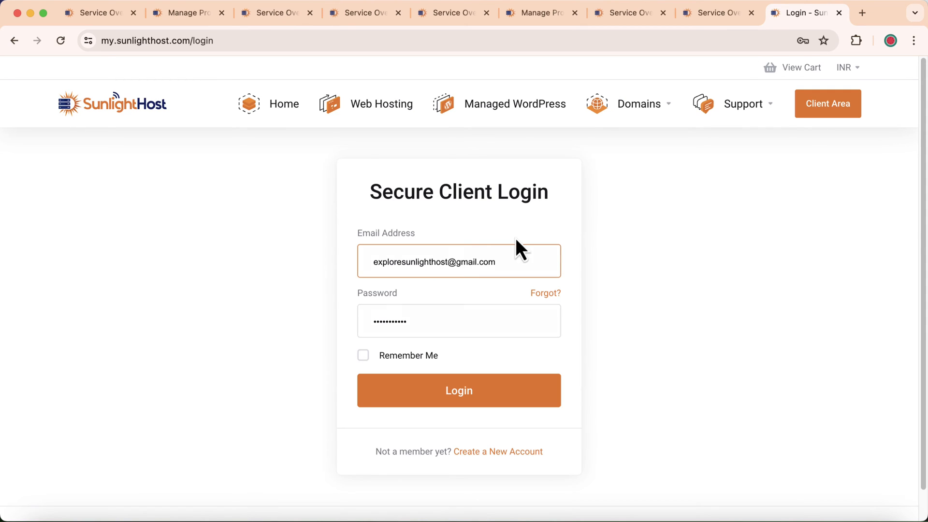
pyautogui.click(458, 397)
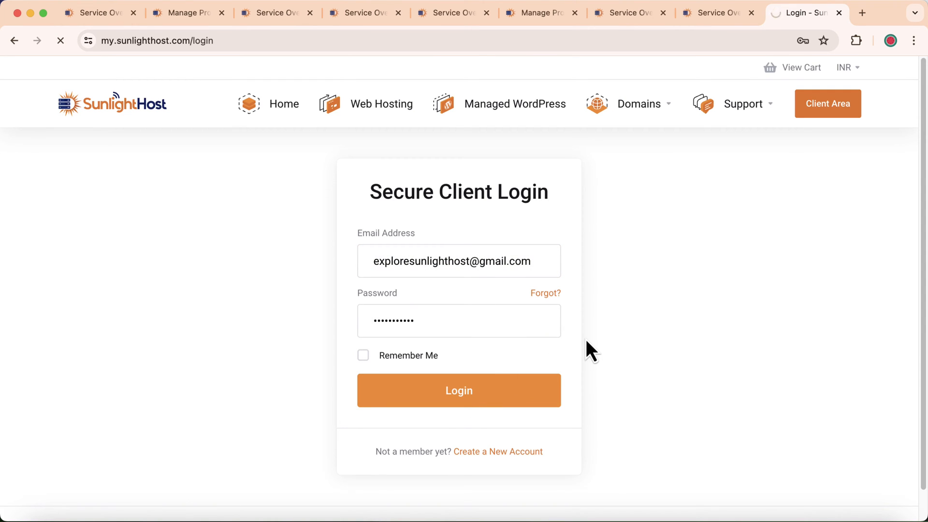
# Open the Unlimited Hosting Plan's control panel from Services, manage the package, and close extra tabs.
pyautogui.click(351, 322)
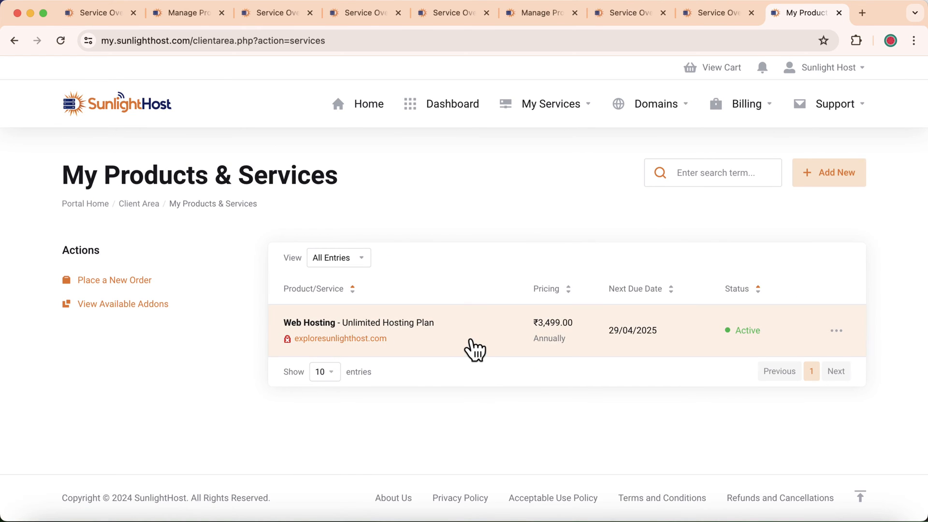
pyautogui.click(474, 349)
pyautogui.scroll(-4, 472, 348)
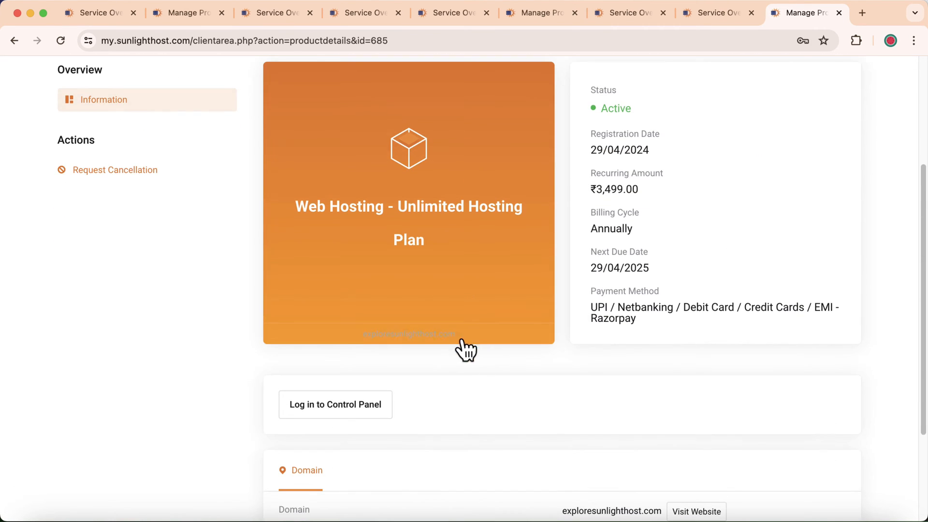
pyautogui.click(341, 410)
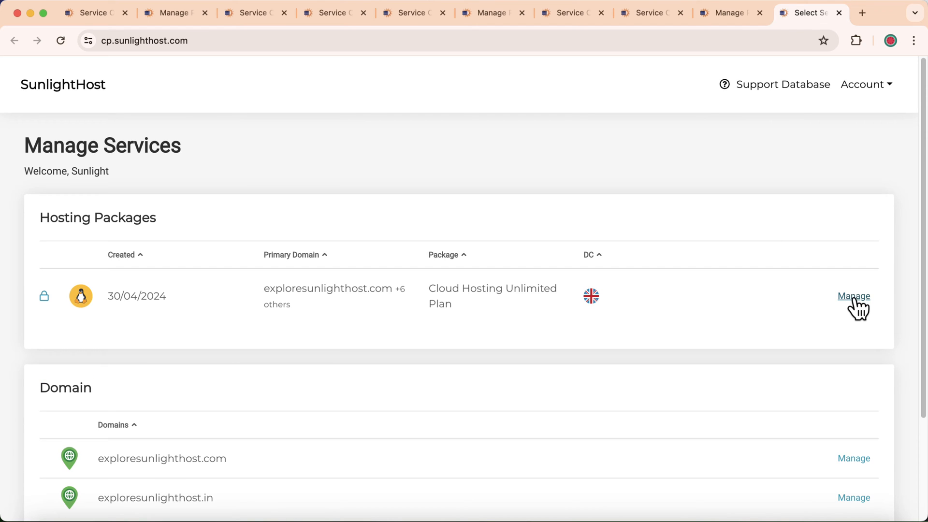
pyautogui.click(855, 298)
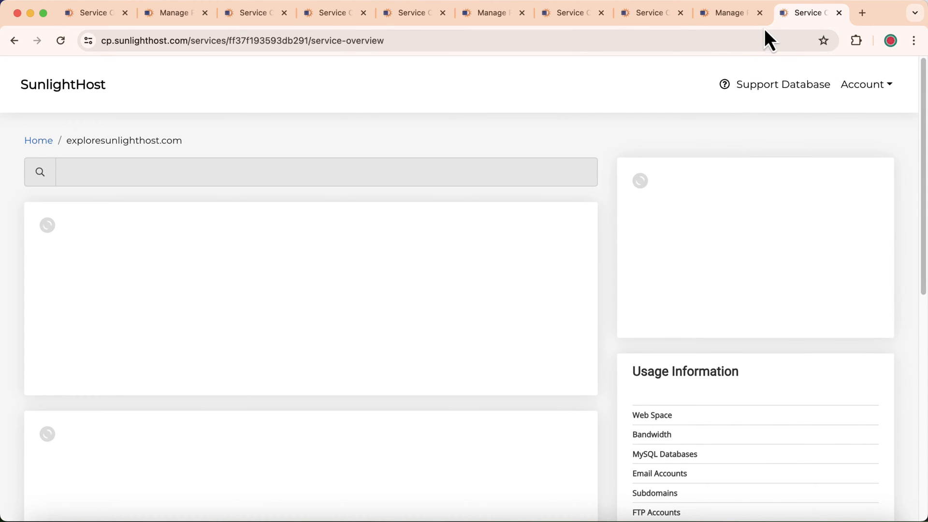
pyautogui.click(762, 18)
pyautogui.click(762, 17)
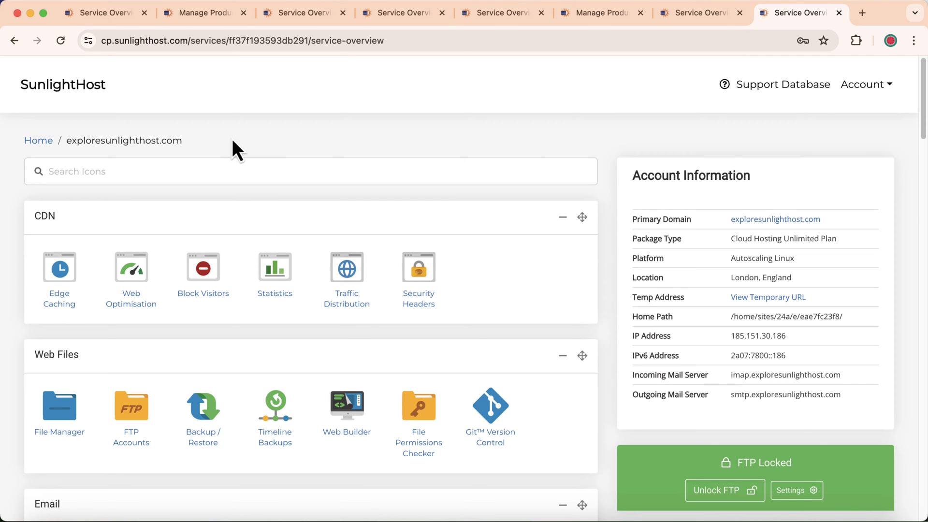
# Open Email Accounts and review the contact mailbox's Account Setup server settings, then close them.
pyautogui.scroll(-5, 228, 140)
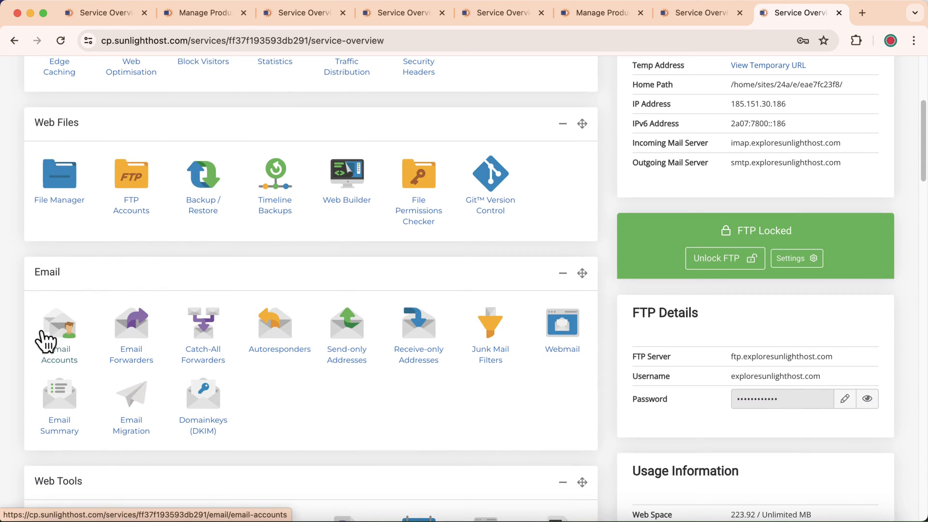
pyautogui.click(63, 336)
pyautogui.scroll(-4, 459, 329)
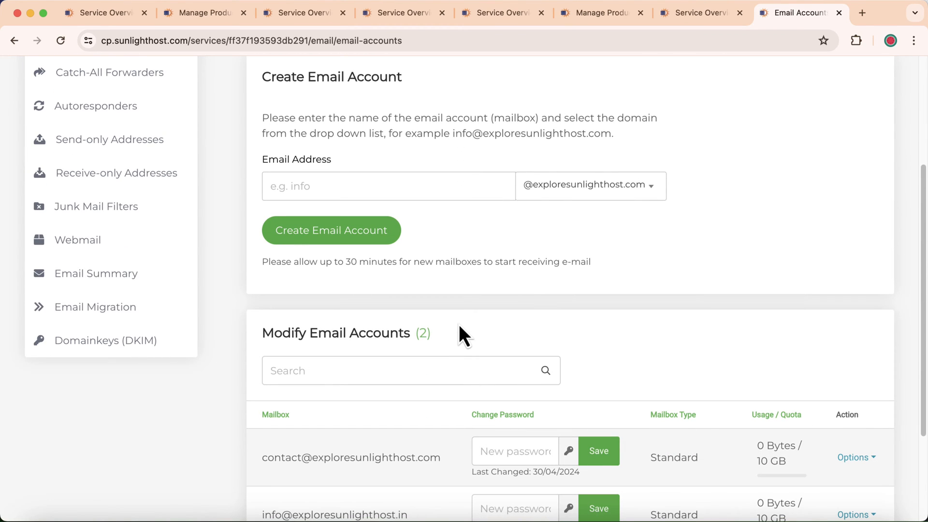
pyautogui.scroll(-2, 426, 358)
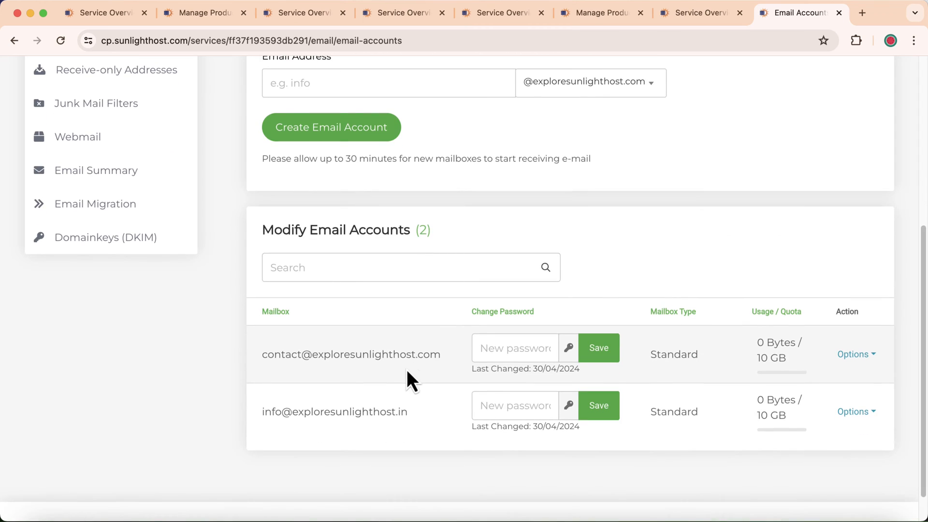
pyautogui.click(856, 355)
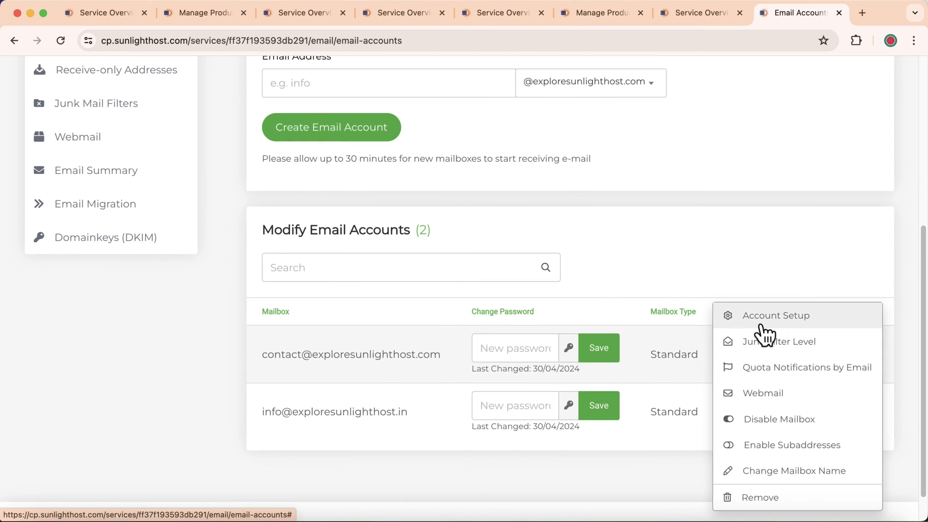
pyautogui.click(775, 321)
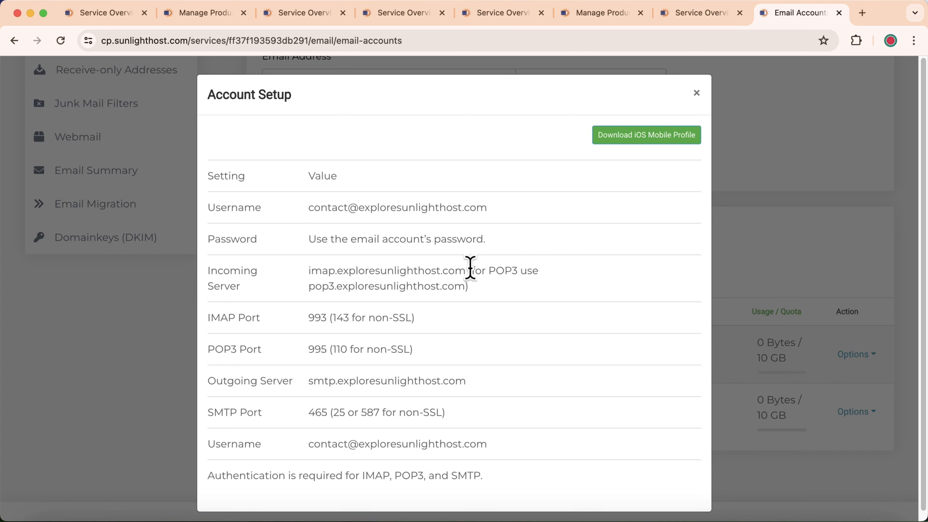
pyautogui.click(697, 93)
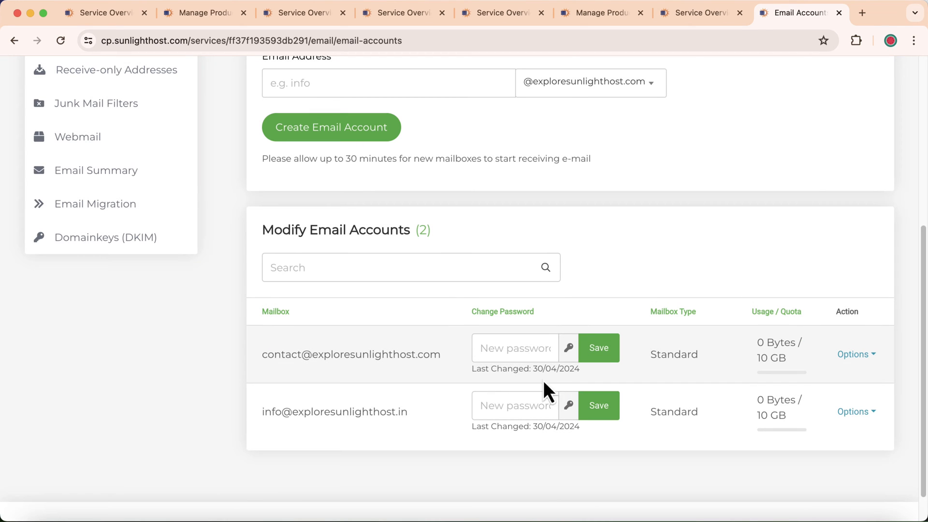
# Generate a random password for the contact mailbox, copy it, and save it.
pyautogui.click(509, 342)
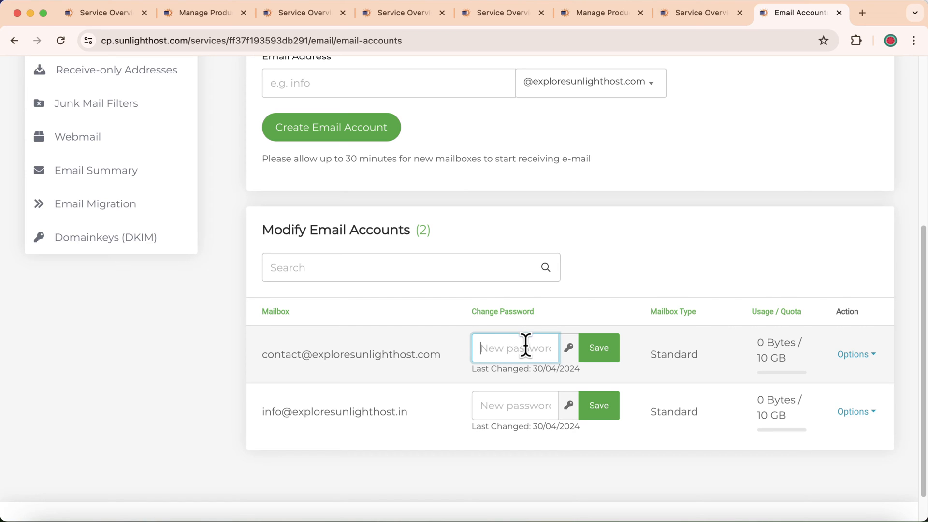
pyautogui.click(569, 348)
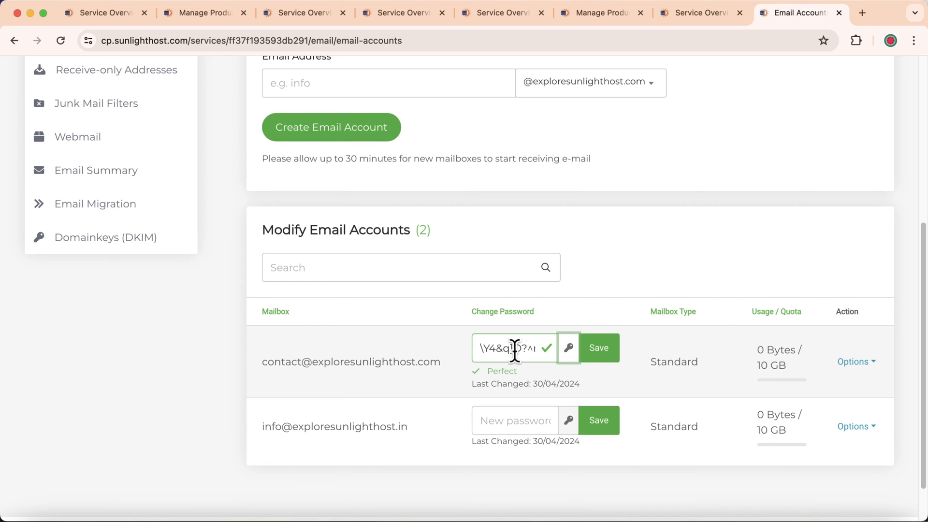
pyautogui.click(569, 349)
pyautogui.click(570, 349)
pyautogui.click(570, 349)
pyautogui.moveTo(479, 347); pyautogui.dragTo(537, 344)
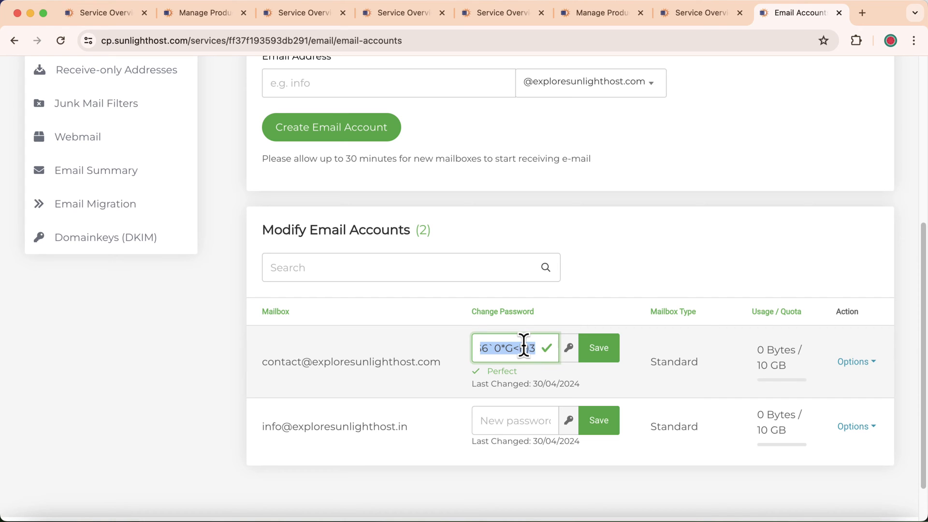
pyautogui.rightClick(524, 347)
pyautogui.click(554, 290)
pyautogui.click(598, 353)
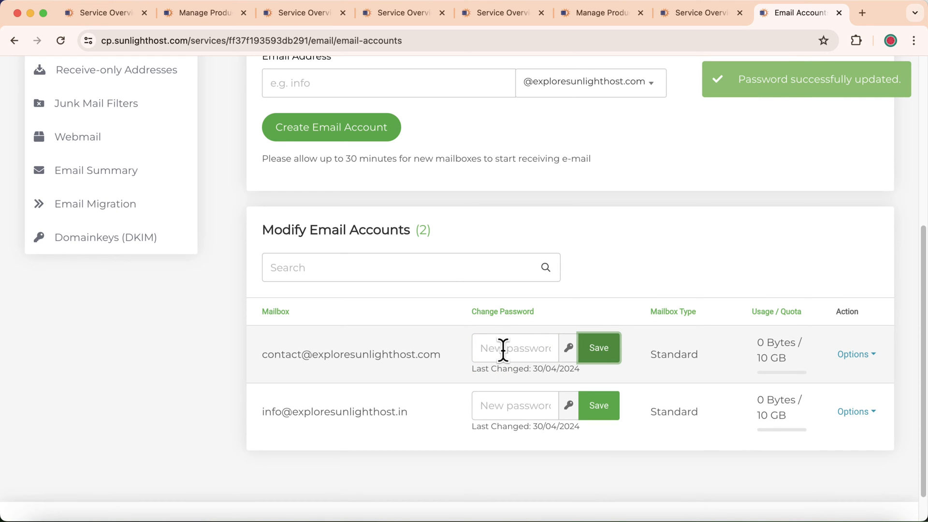
# Replace the first mailbox's password with a manually typed one and save it.
pyautogui.click(500, 349)
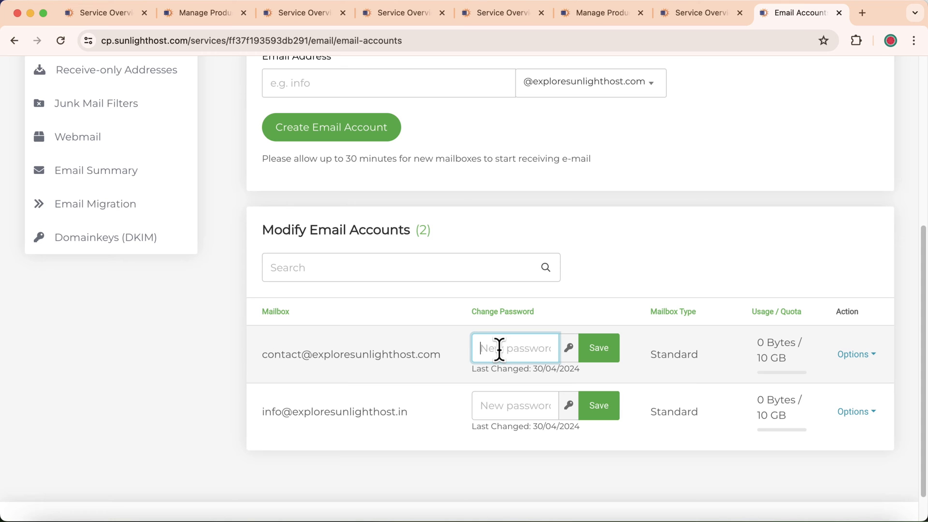
pyautogui.write('Tes')
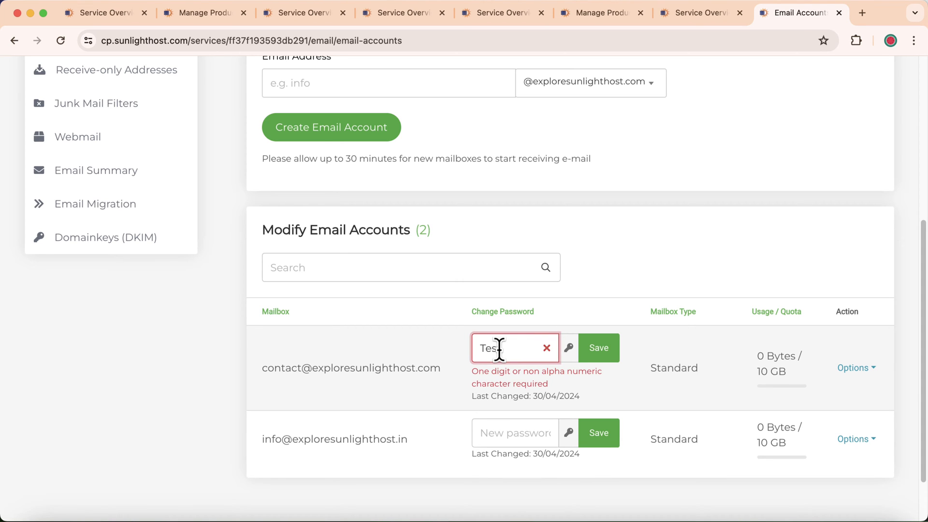
pyautogui.write('t@123')
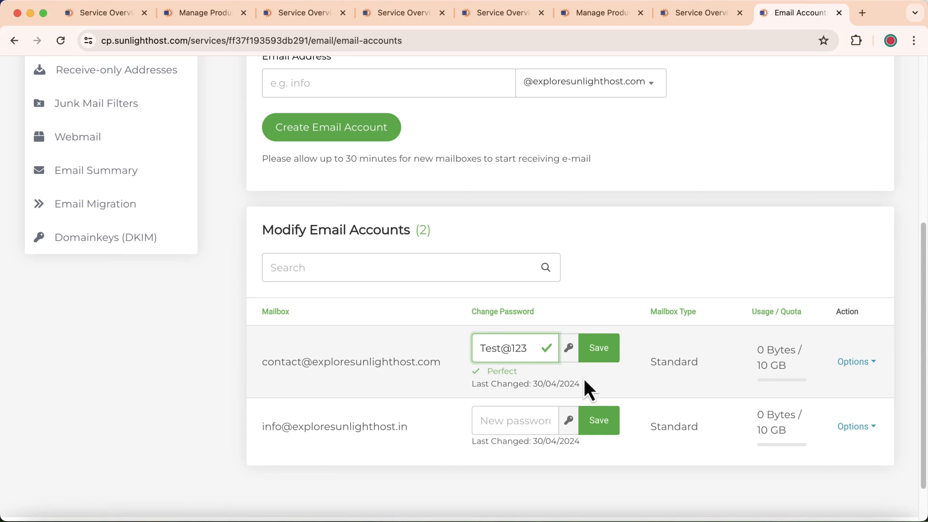
pyautogui.click(601, 362)
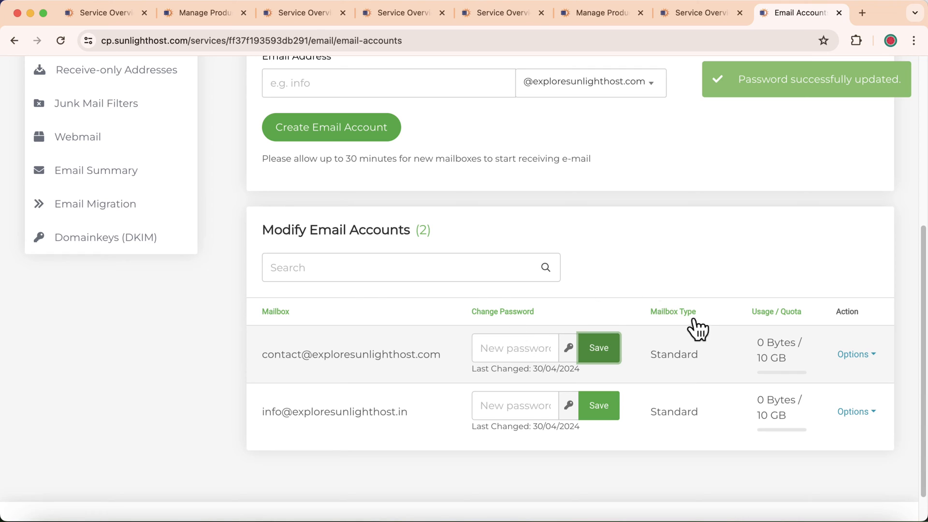
# Show the first mailbox's Account Setup details with incoming and outgoing server names and ports.
pyautogui.click(859, 357)
pyautogui.click(783, 320)
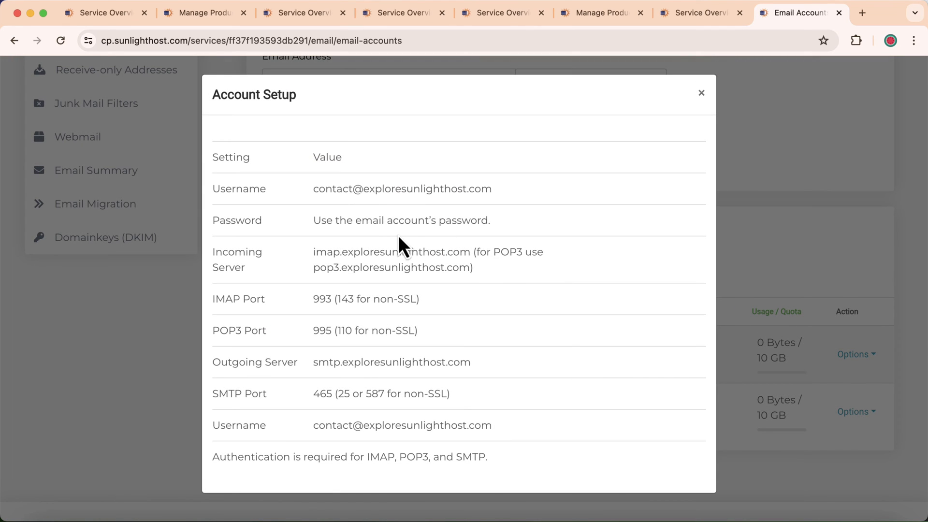
pyautogui.scroll(-1, 443, 283)
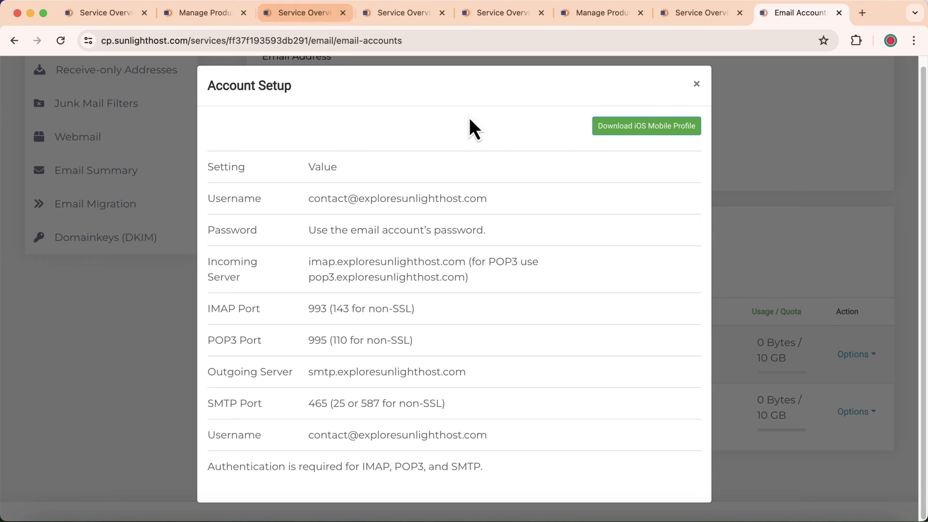
pyautogui.click(718, 86)
pyautogui.click(851, 355)
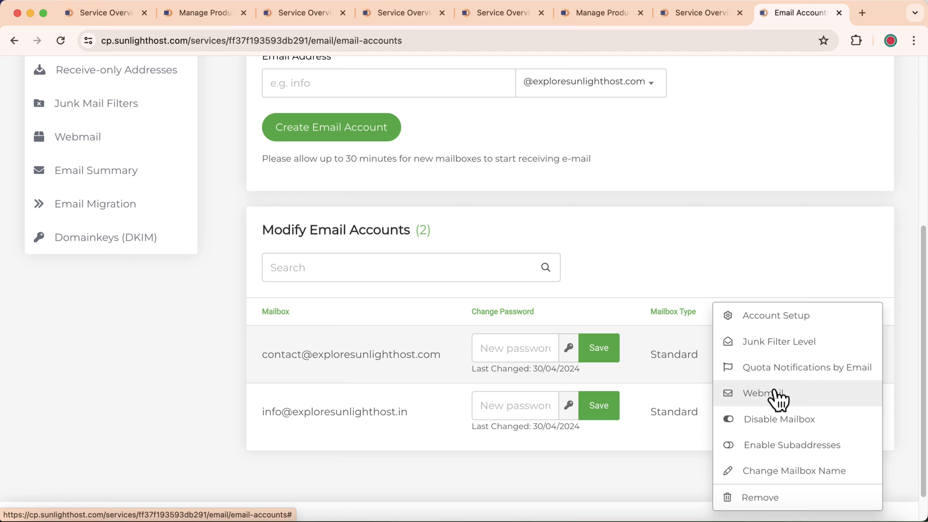
pyautogui.click(774, 269)
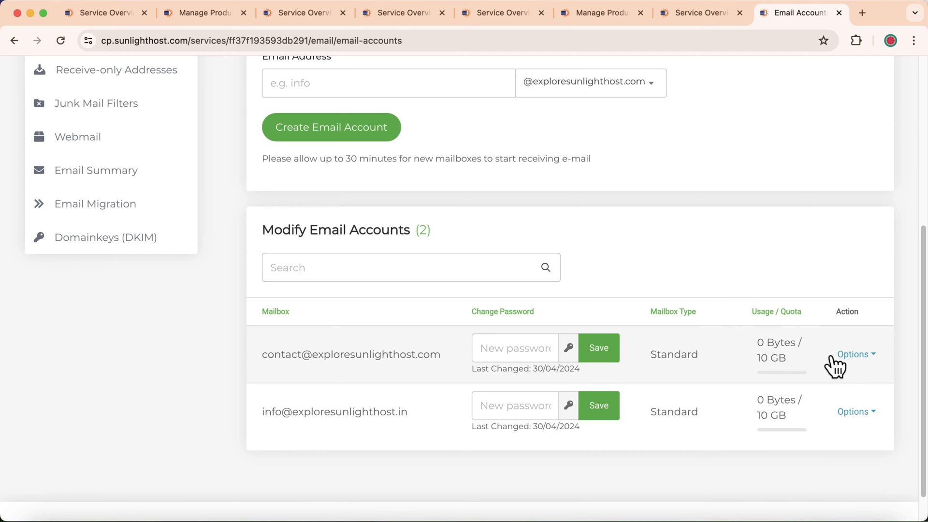
pyautogui.click(844, 356)
pyautogui.click(819, 333)
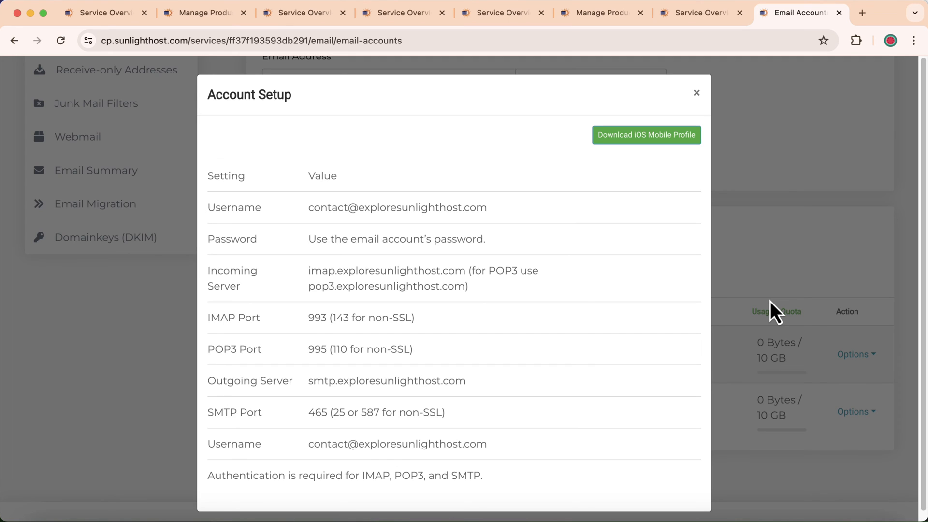
pyautogui.click(863, 13)
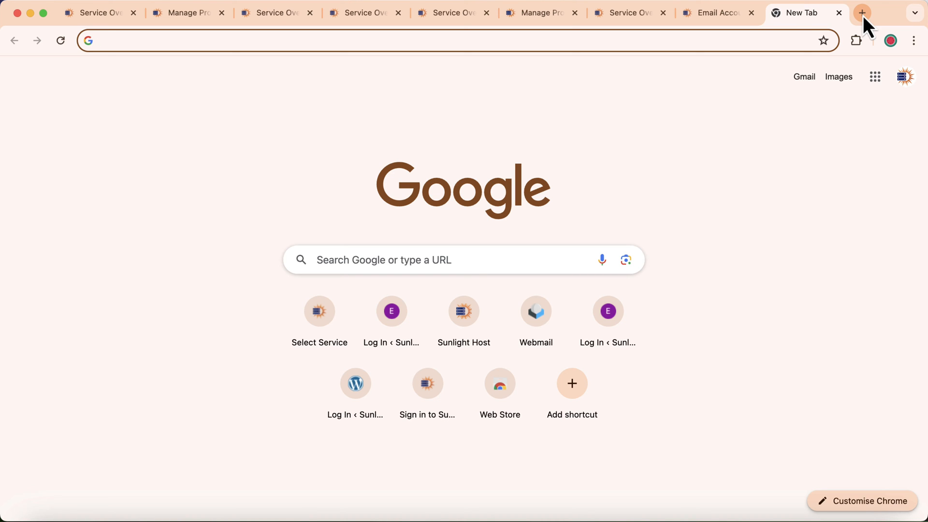
# Search the App Store for 'outlok' and launch Microsoft Outlook from the results.
pyautogui.click(648, 521)
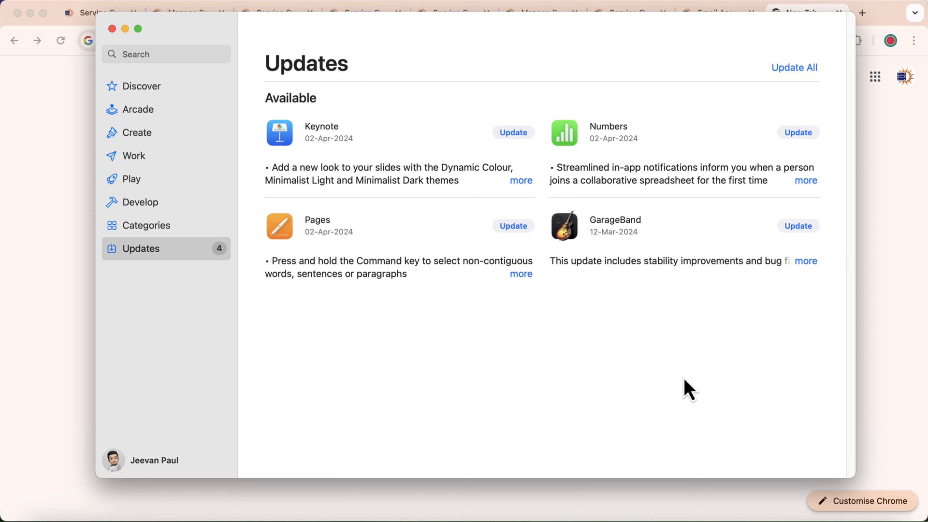
pyautogui.click(166, 57)
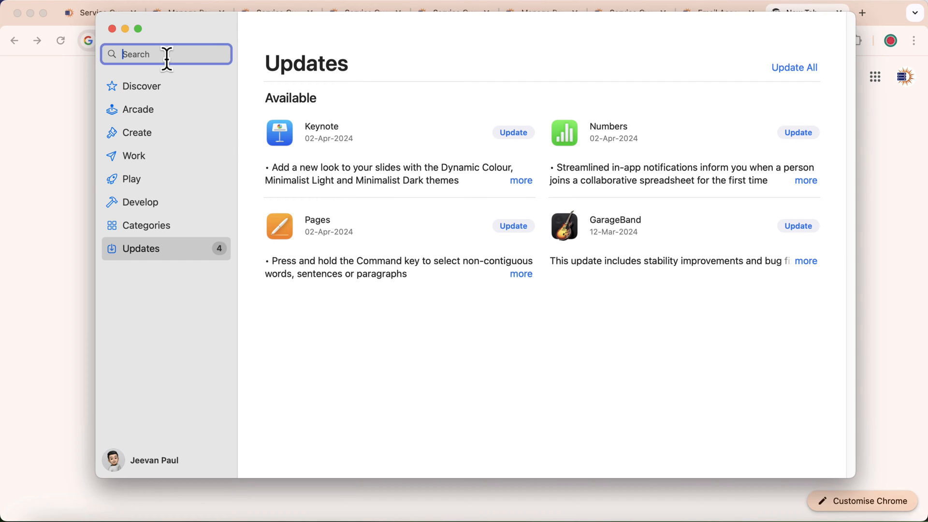
pyautogui.write('outlok')
pyautogui.press('Return')
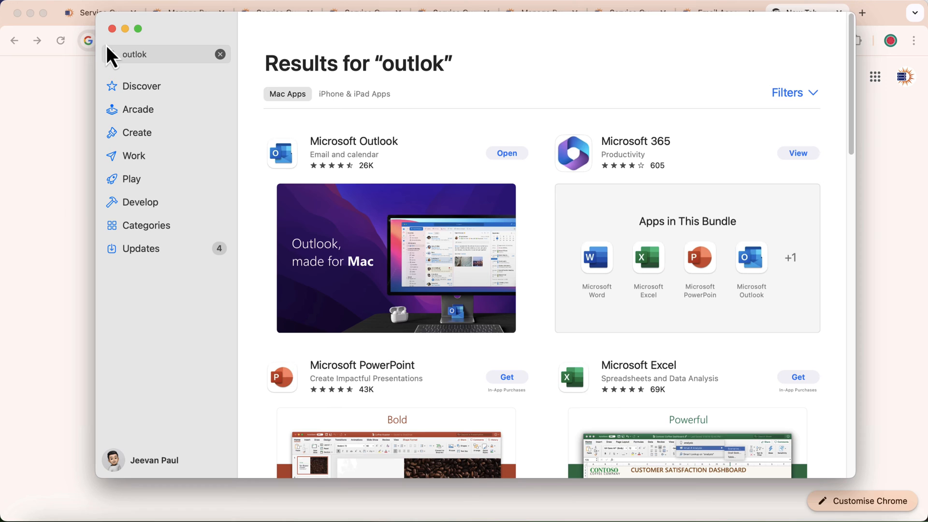
pyautogui.click(112, 29)
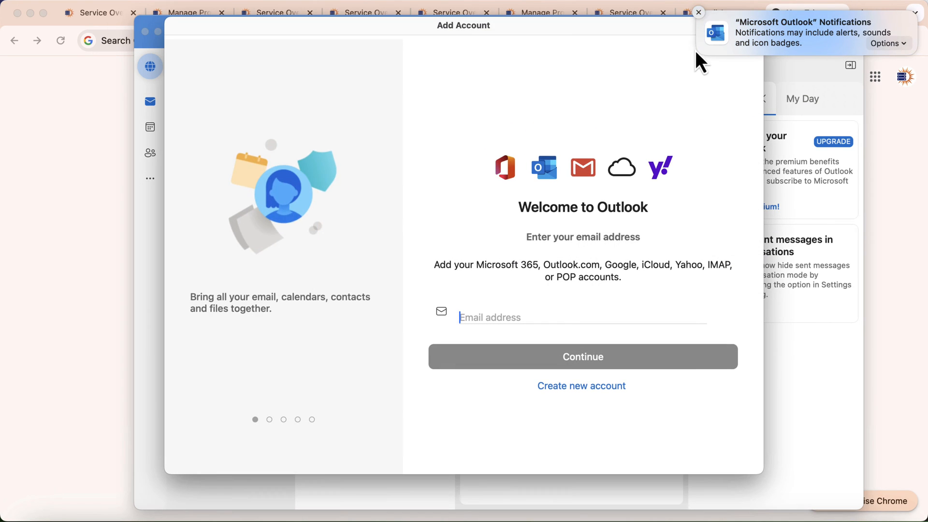
# Dismiss the Outlook banner and copy the mailbox username from the control panel's Account Setup details.
pyautogui.click(698, 13)
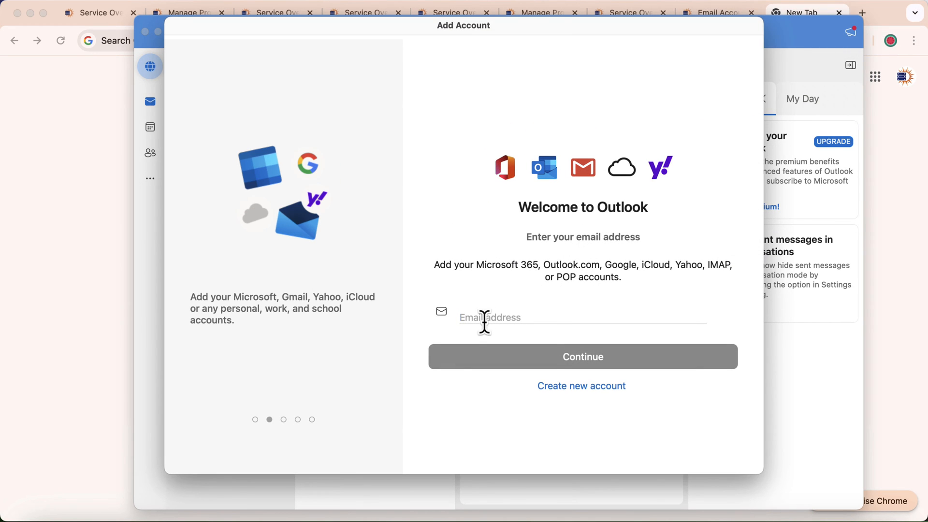
pyautogui.click(703, 13)
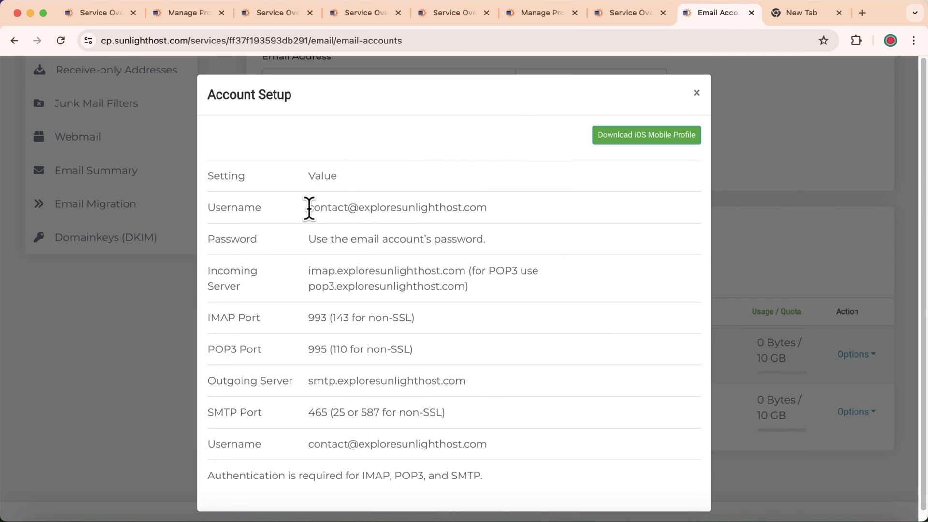
pyautogui.tripleClick(460, 210)
pyautogui.rightClick(467, 209)
pyautogui.click(496, 235)
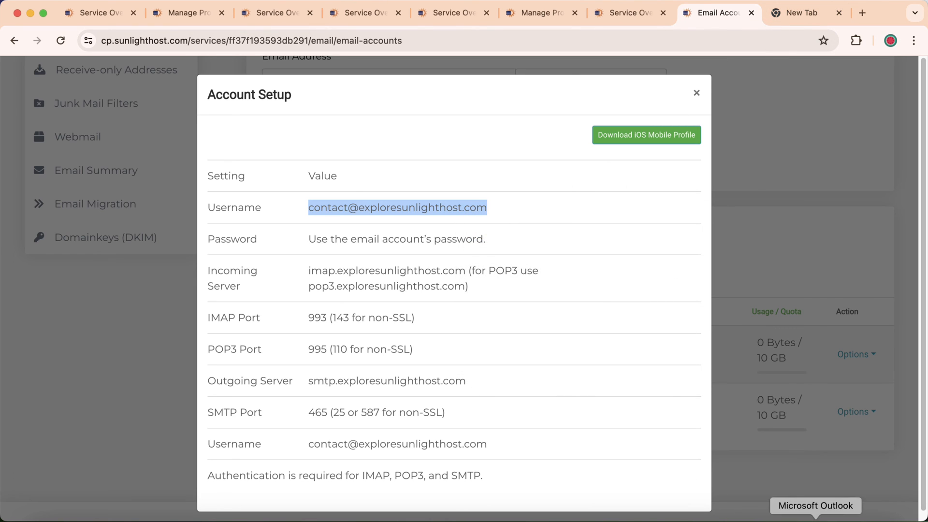
# Paste the mailbox address into Outlook's Add Account email field and continue.
pyautogui.click(798, 515)
pyautogui.rightClick(484, 317)
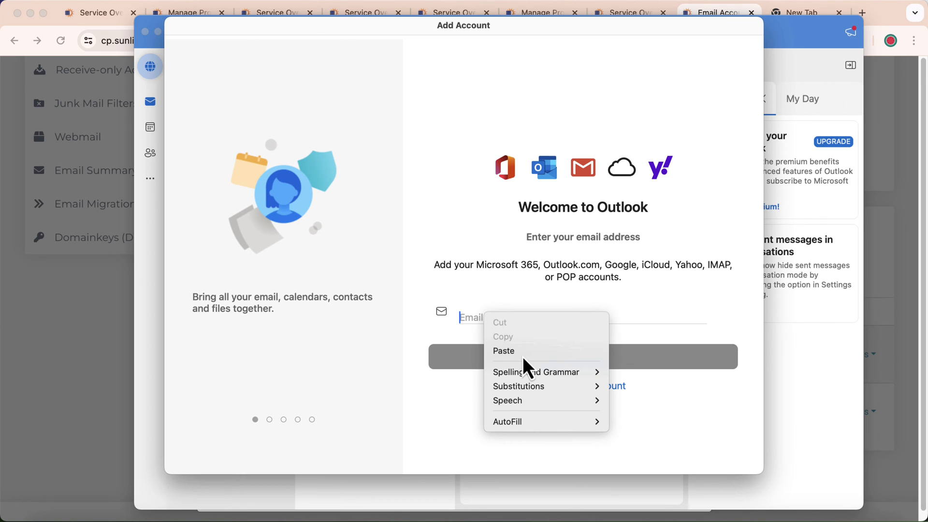
pyautogui.click(522, 353)
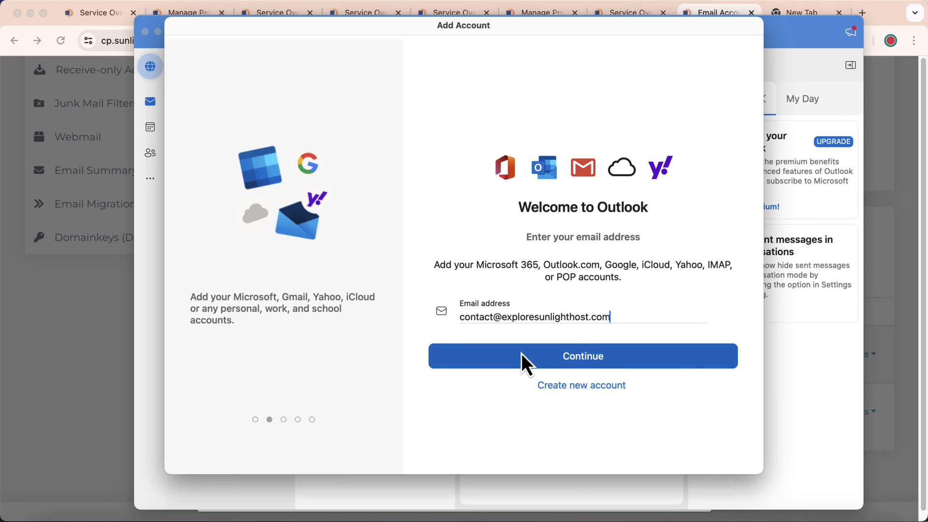
pyautogui.click(574, 355)
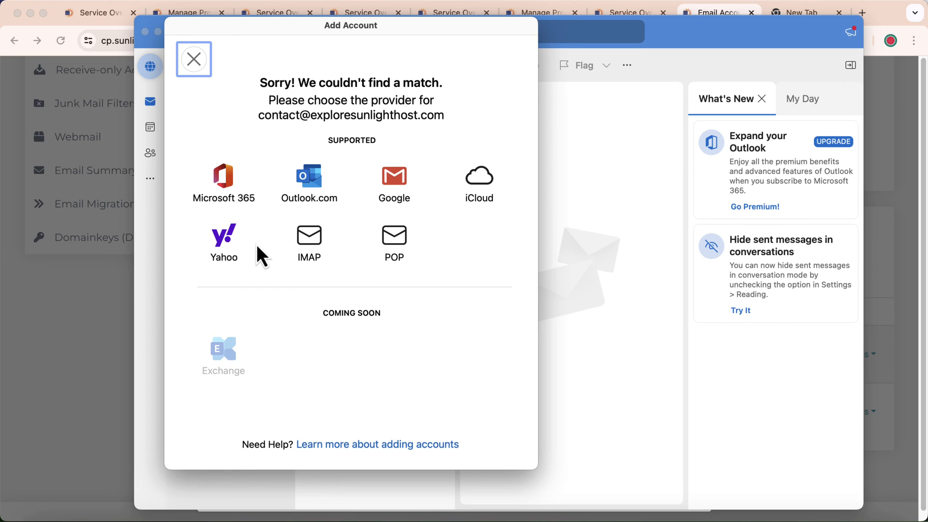
# Choose direct IMAP sync and copy the IMAP username into the SMTP username field.
pyautogui.click(308, 239)
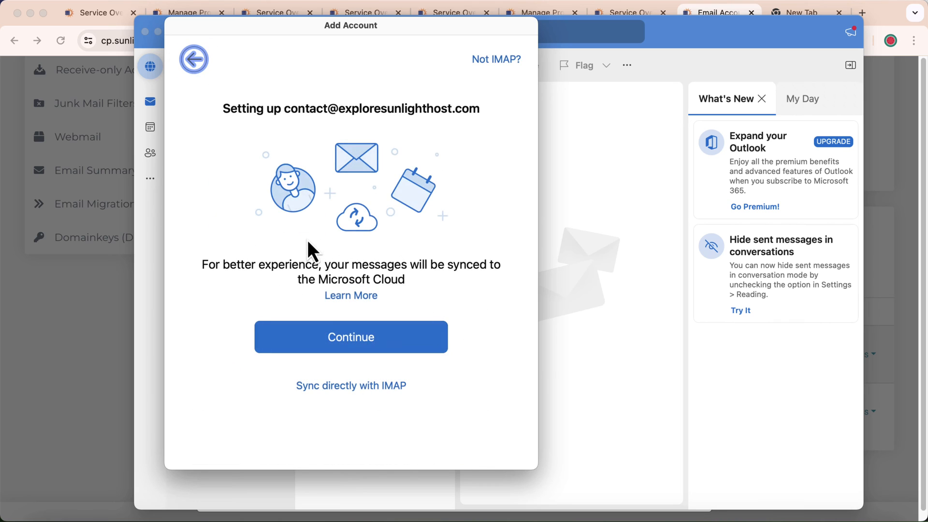
pyautogui.click(356, 339)
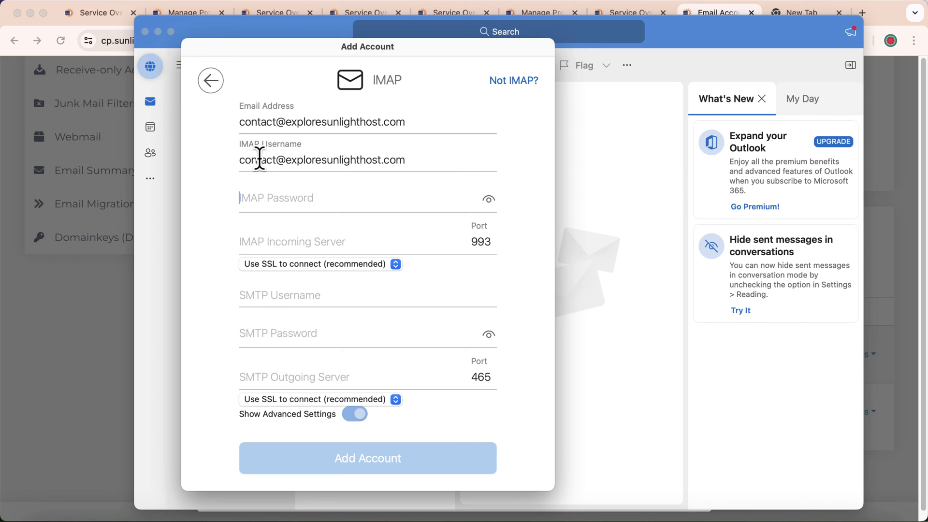
pyautogui.moveTo(240, 160); pyautogui.dragTo(412, 159)
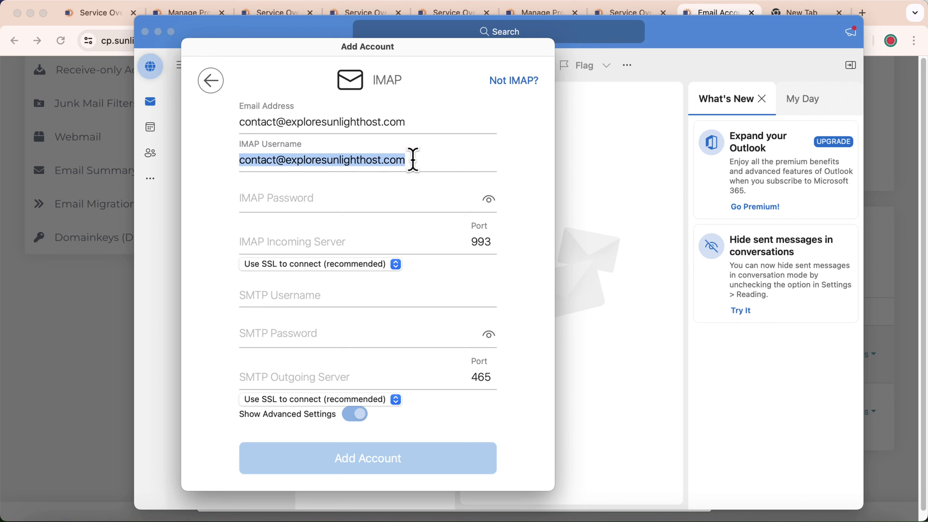
pyautogui.rightClick(386, 162)
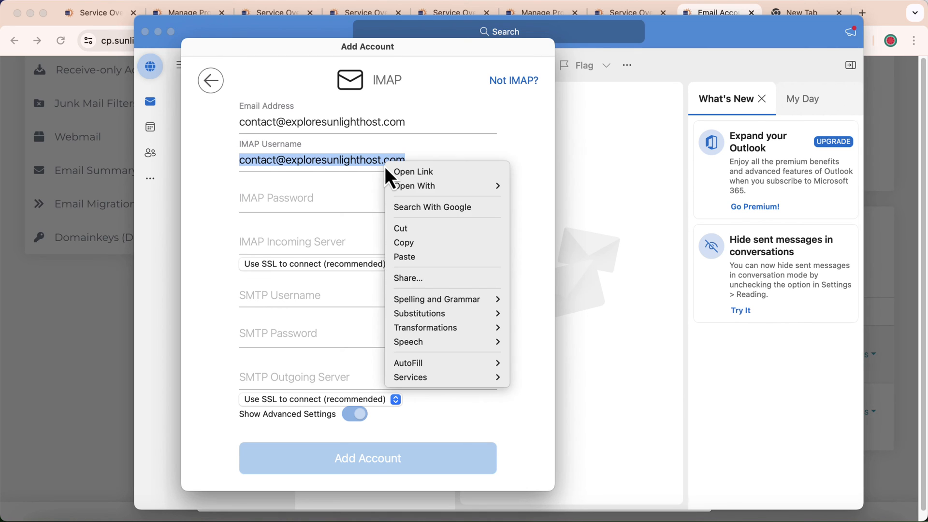
pyautogui.click(416, 242)
pyautogui.rightClick(279, 297)
pyautogui.click(306, 333)
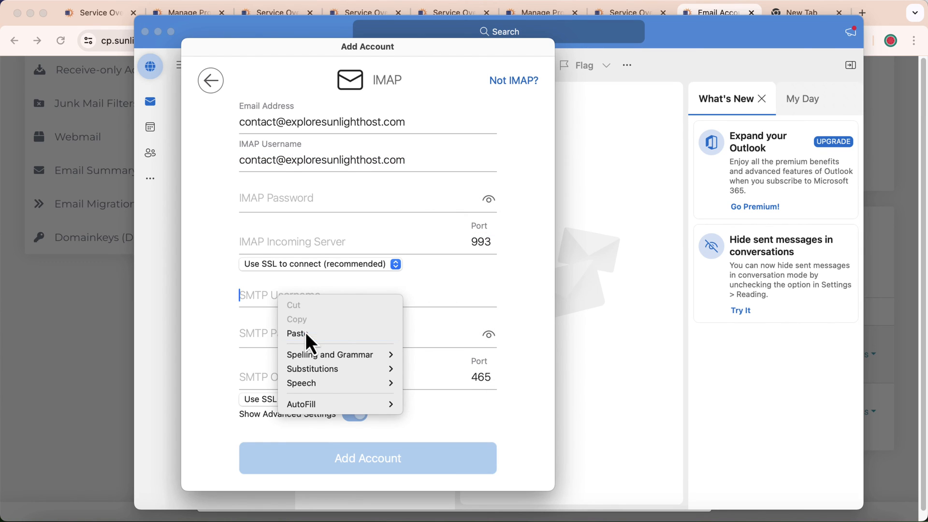
# Paste the account password into both the IMAP and SMTP password fields.
pyautogui.click(278, 199)
pyautogui.press('super+v')
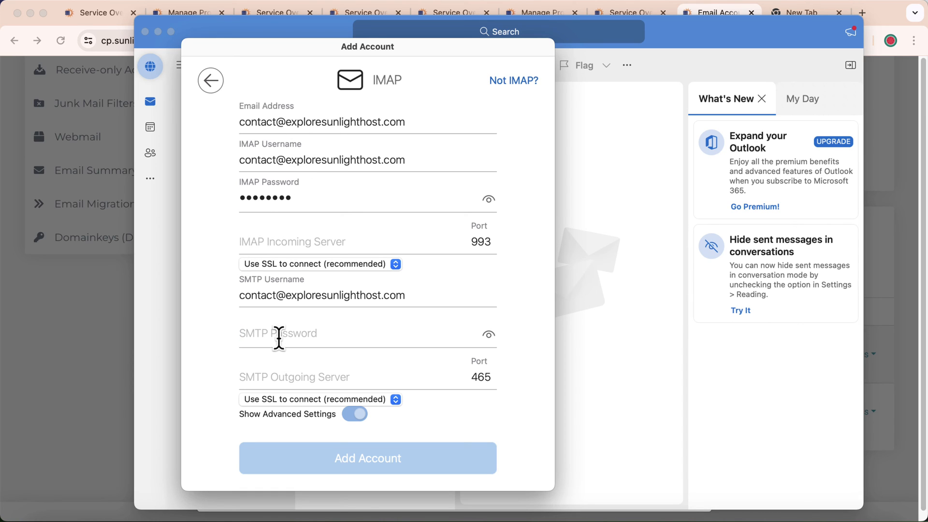
pyautogui.press('super+v')
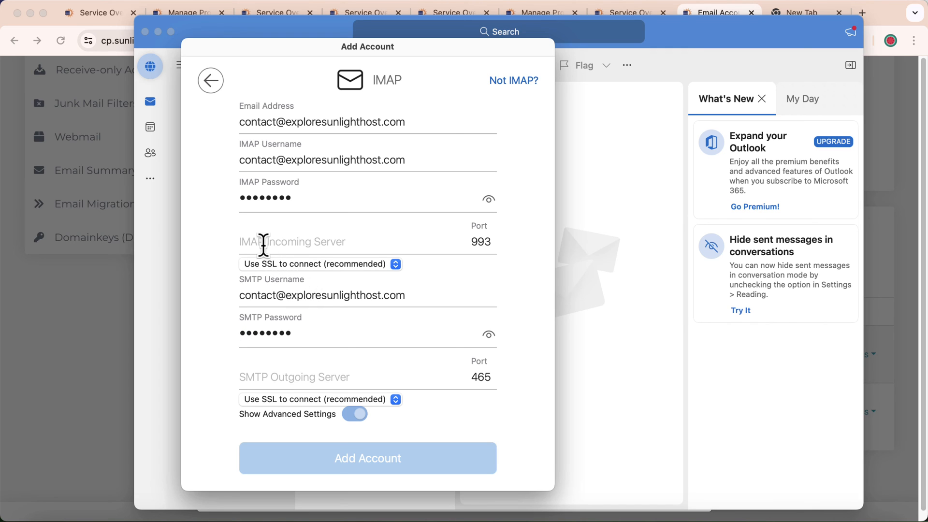
pyautogui.click(120, 276)
# Copy the incoming server address from Account Setup into Outlook's IMAP incoming server field.
pyautogui.click(289, 282)
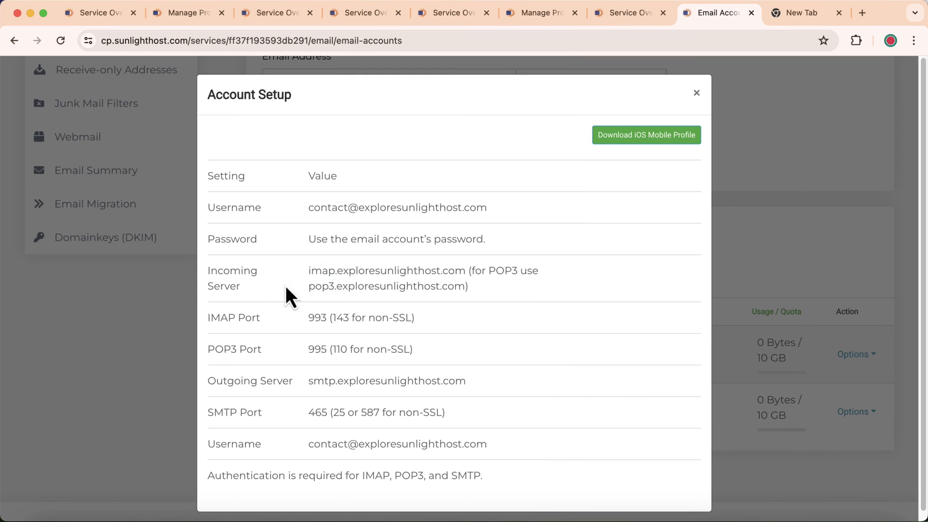
pyautogui.moveTo(302, 271); pyautogui.dragTo(464, 270)
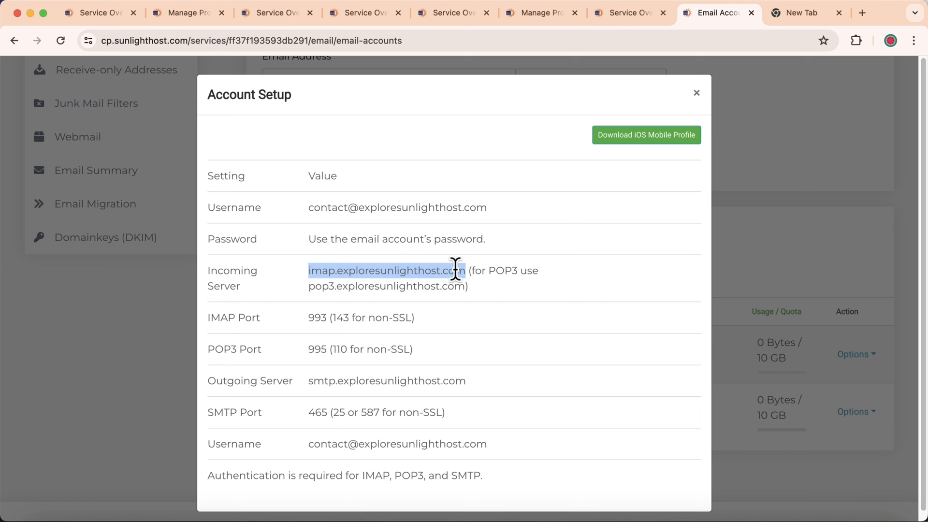
pyautogui.rightClick(456, 271)
pyautogui.click(473, 296)
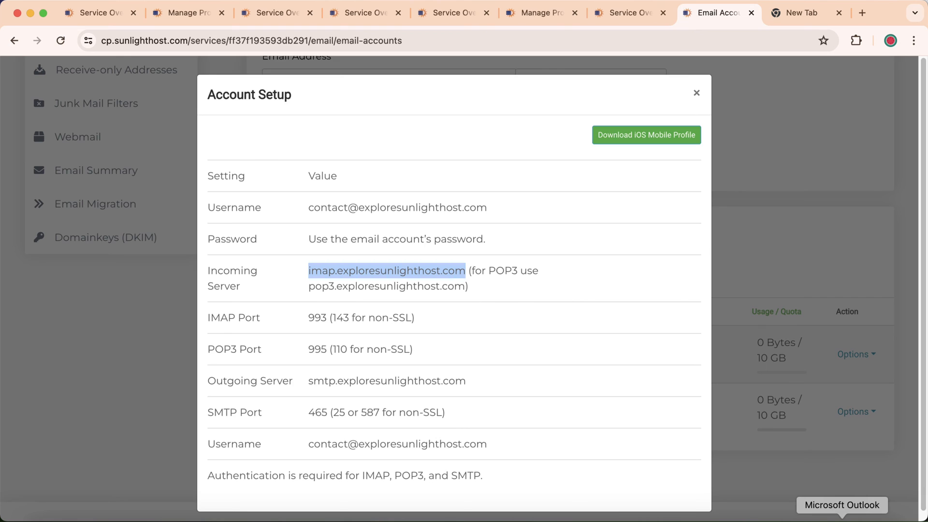
pyautogui.click(817, 514)
pyautogui.rightClick(270, 243)
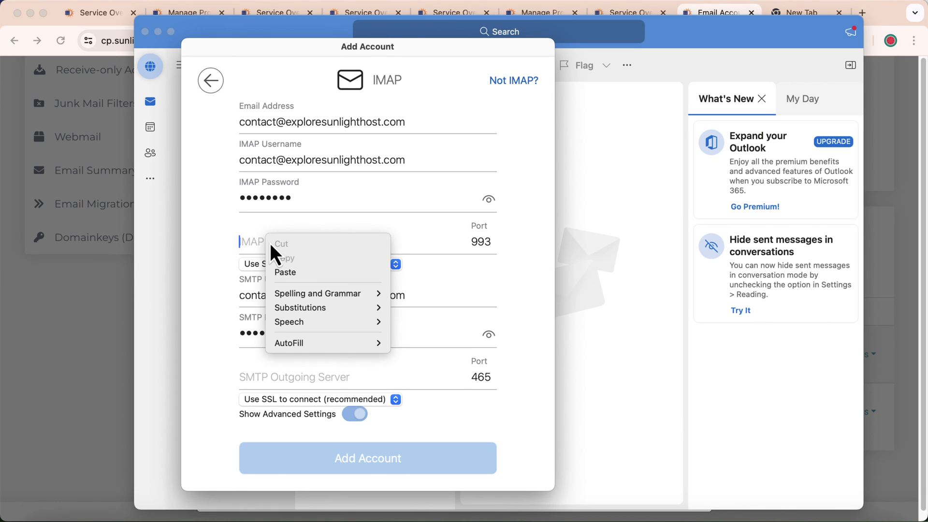
pyautogui.click(298, 275)
# Paste smtp.exploresunlighthost.com from the setup details into Outlook's SMTP outgoing server field.
pyautogui.click(118, 312)
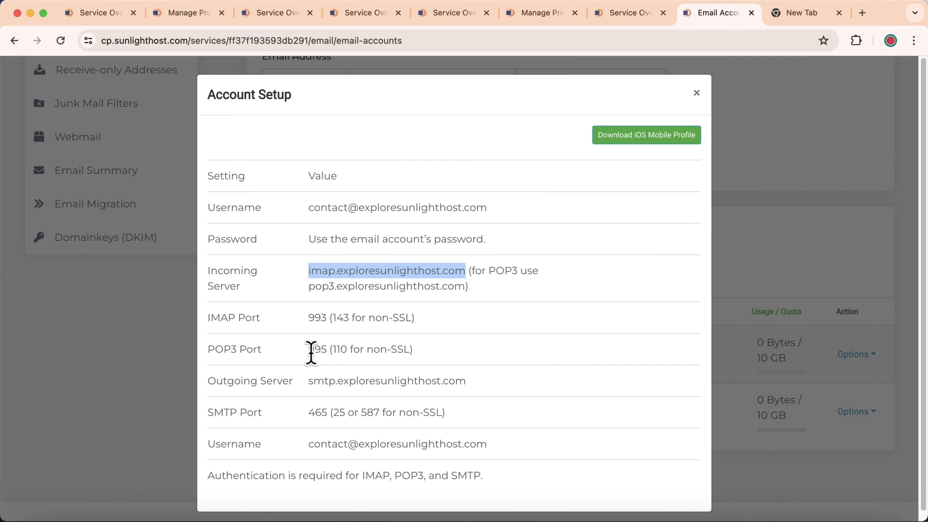
pyautogui.moveTo(307, 382); pyautogui.dragTo(456, 395)
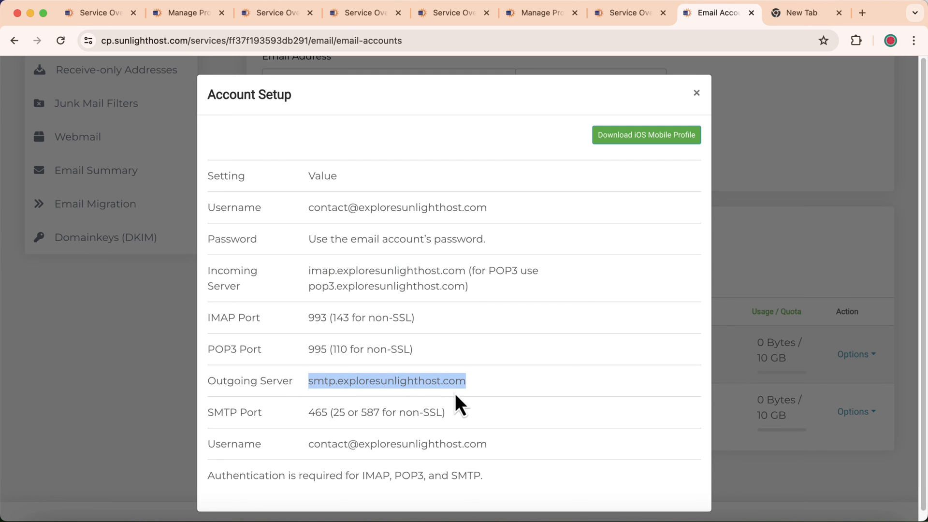
pyautogui.rightClick(447, 385)
pyautogui.click(484, 379)
pyautogui.click(842, 519)
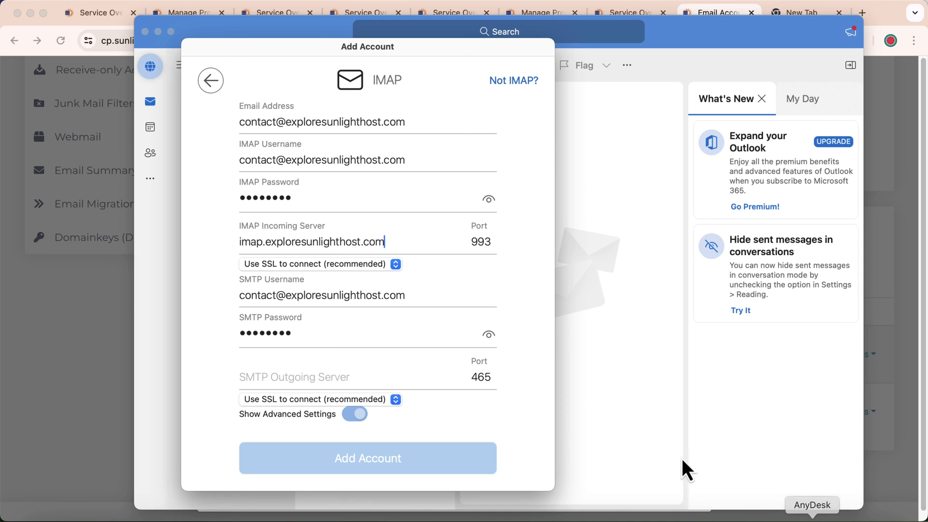
pyautogui.rightClick(262, 376)
pyautogui.click(295, 406)
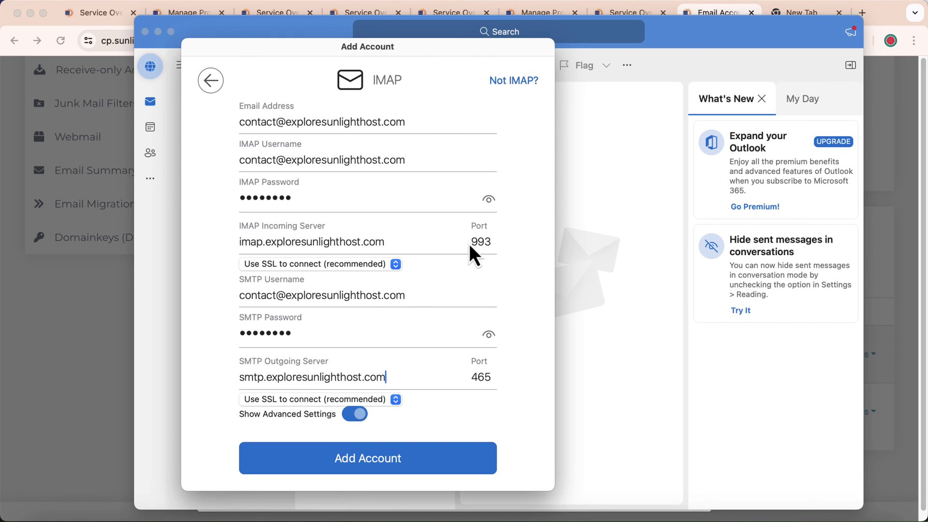
# Compare the setup details with the Outlook form to confirm IMAP port 993.
pyautogui.click(95, 291)
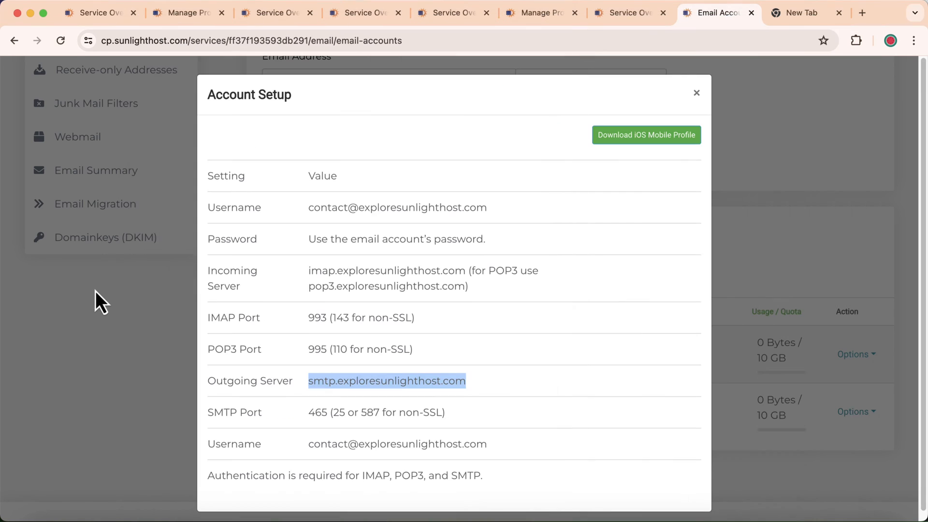
pyautogui.click(306, 321)
pyautogui.moveTo(309, 318); pyautogui.dragTo(323, 319)
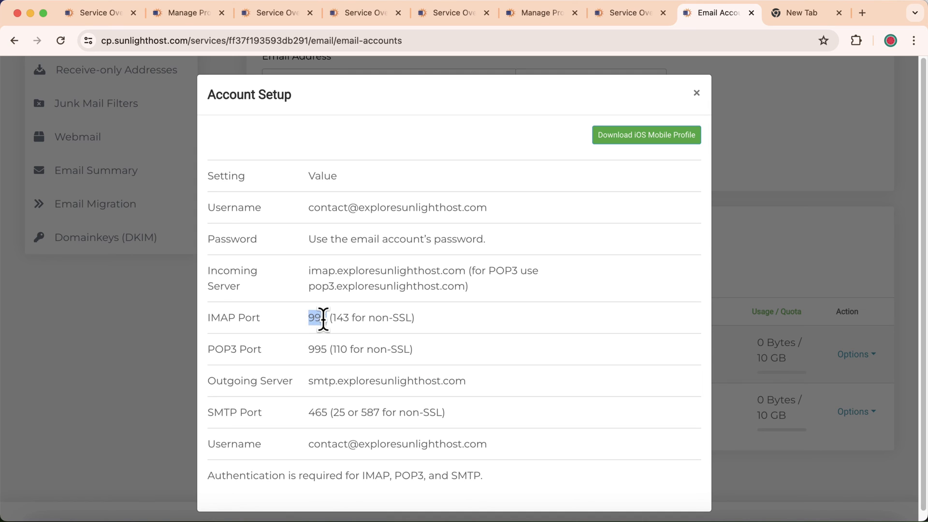
pyautogui.click(789, 519)
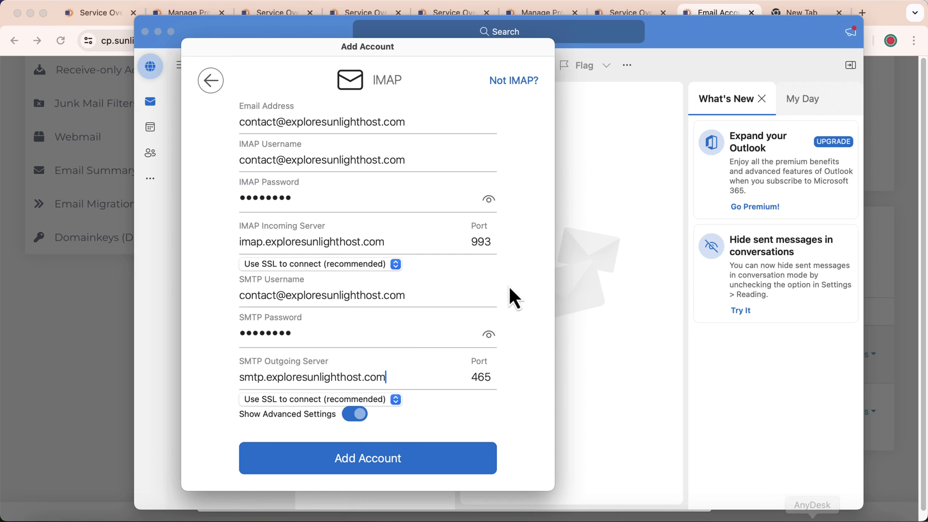
pyautogui.click(130, 355)
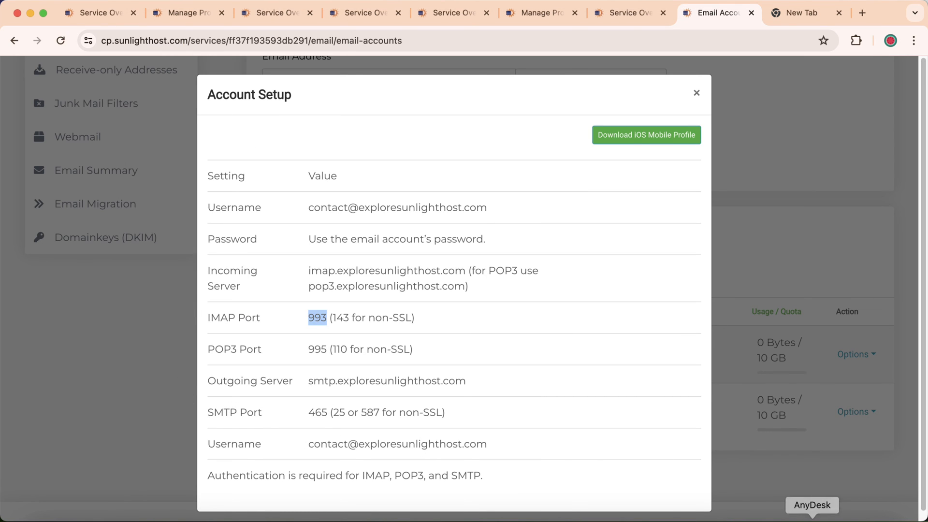
pyautogui.click(849, 516)
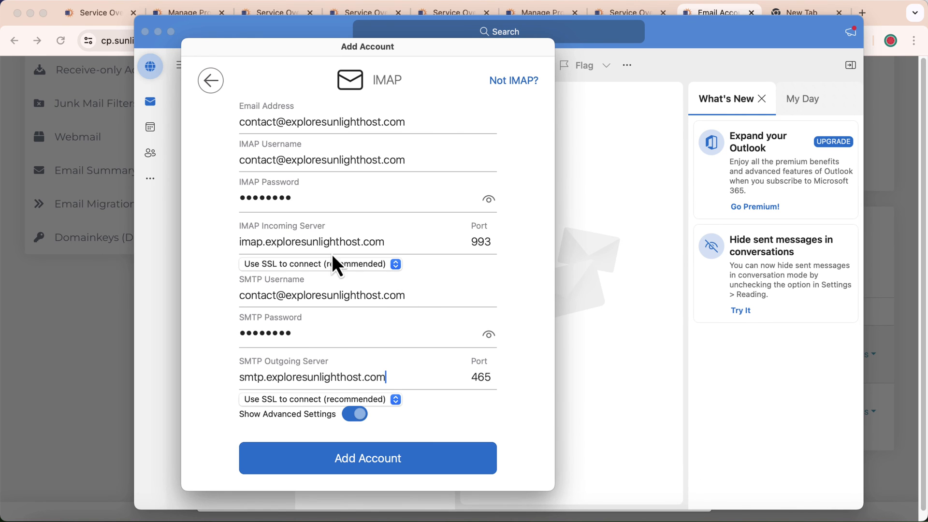
# Add the IMAP account, decline optional diagnostic data, close the confirmation and postpone personalisation.
pyautogui.click(378, 458)
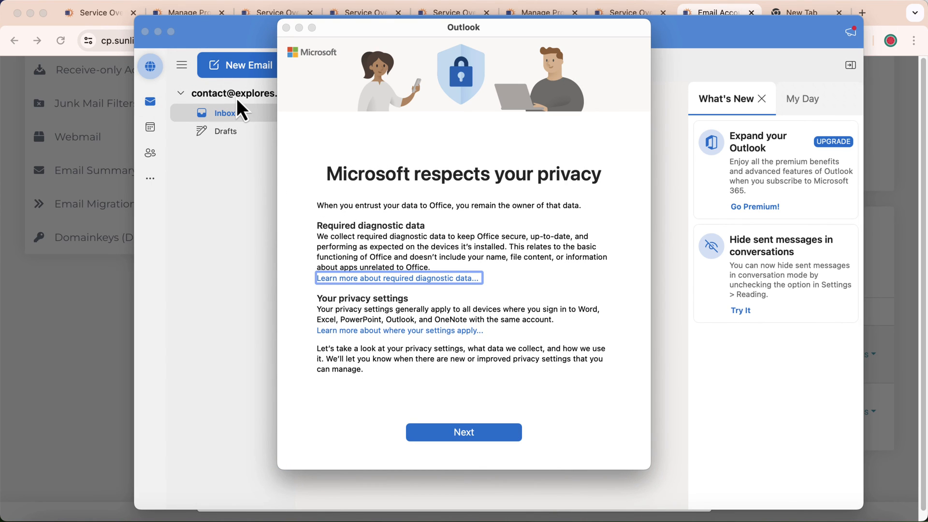
pyautogui.click(463, 432)
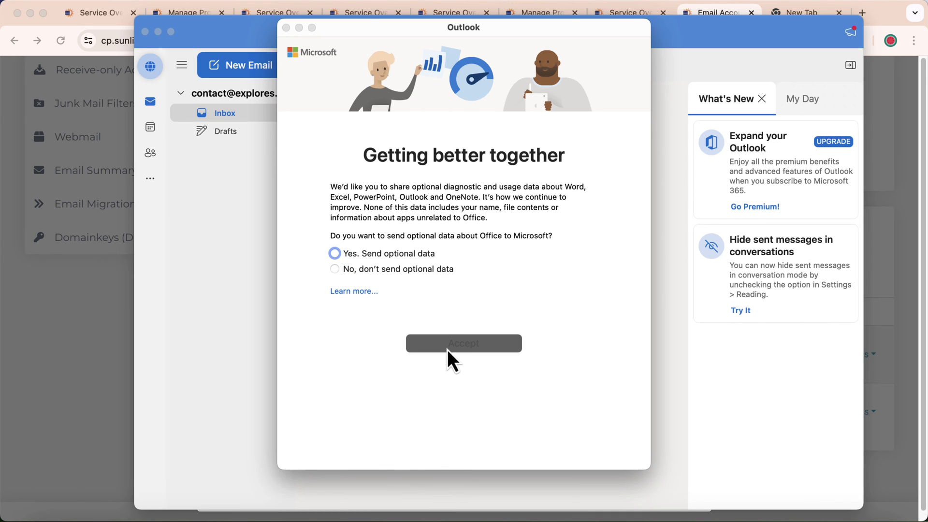
pyautogui.click(367, 270)
pyautogui.click(461, 347)
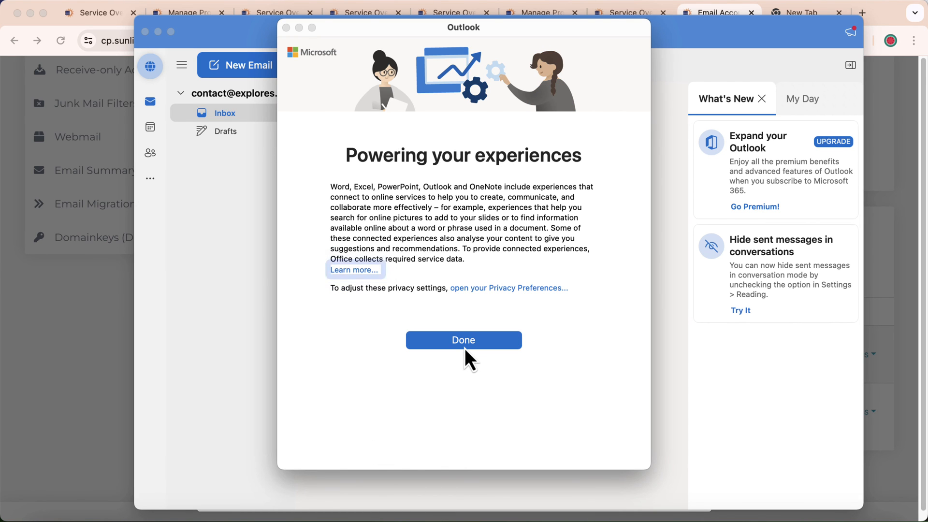
pyautogui.click(463, 342)
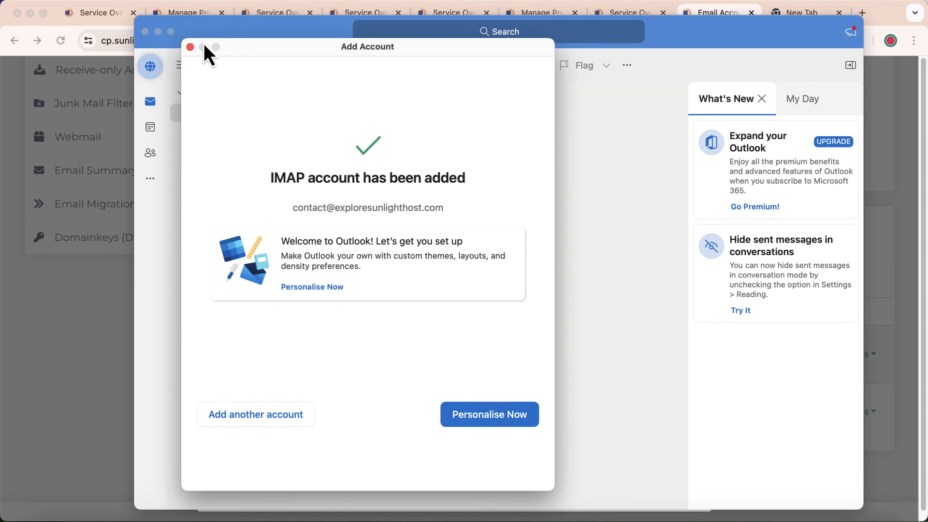
pyautogui.click(190, 47)
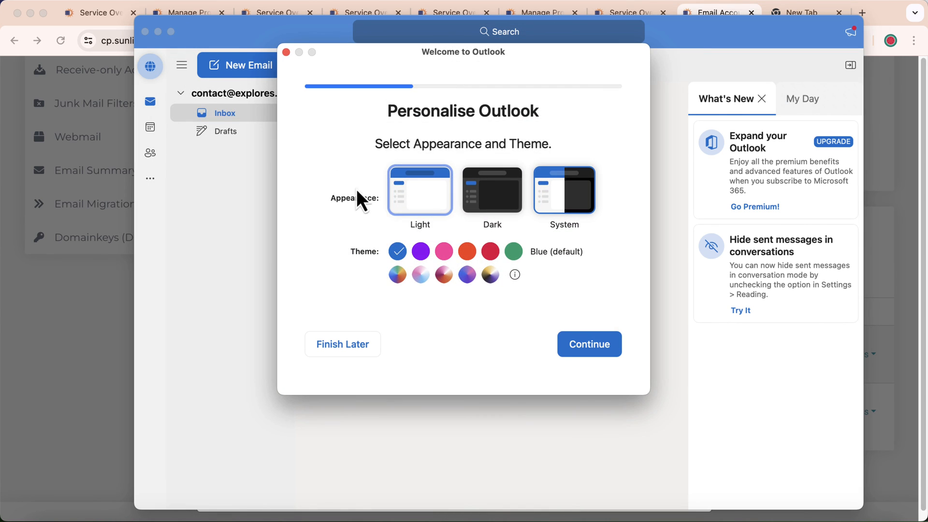
pyautogui.click(347, 352)
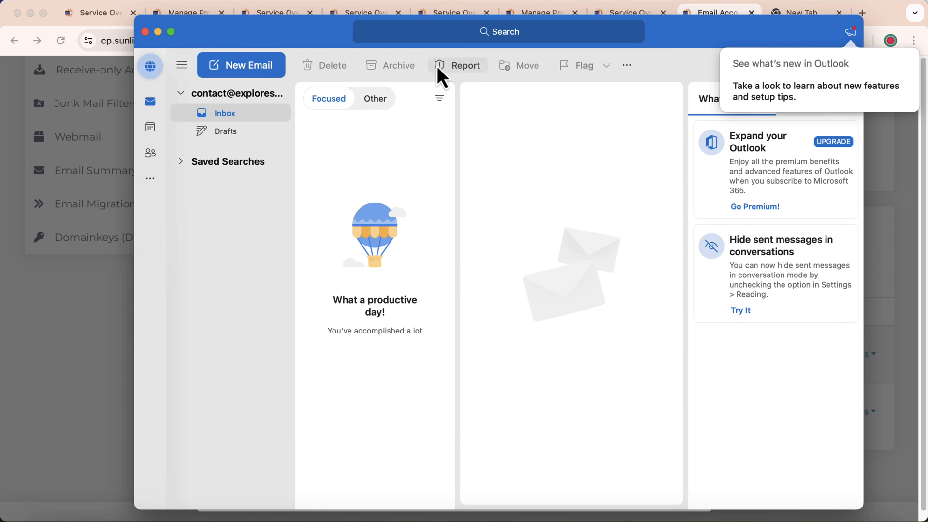
# Maximise Outlook, start a blank new email, then exit full screen.
pyautogui.click(170, 32)
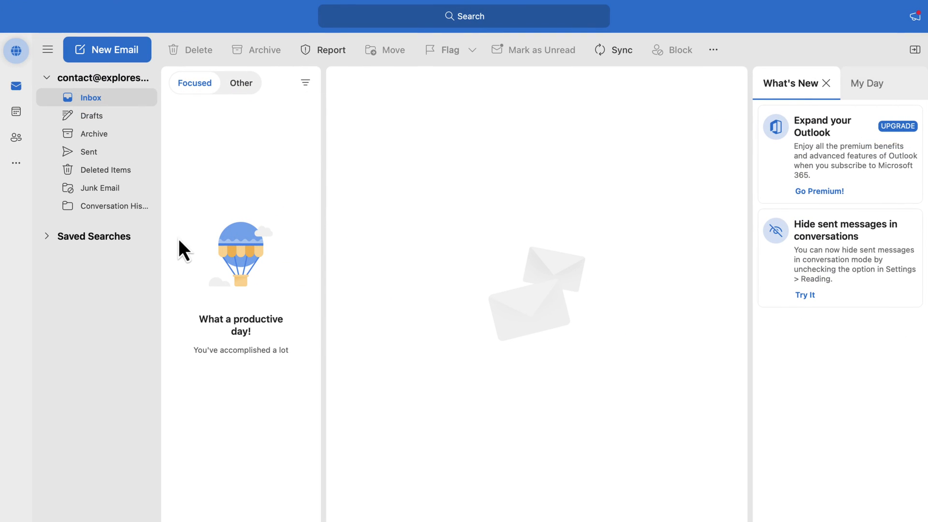
pyautogui.click(92, 83)
pyautogui.click(83, 81)
pyautogui.click(106, 56)
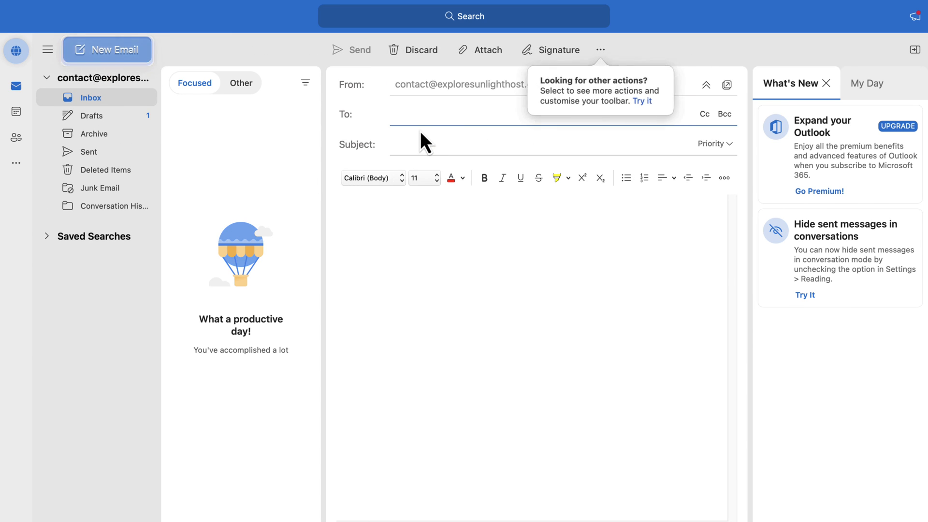
pyautogui.moveTo(15, 19)
pyautogui.click(36, 8)
# In the control panel, close Account Setup and open the second mailbox's Options menu.
pyautogui.click(84, 315)
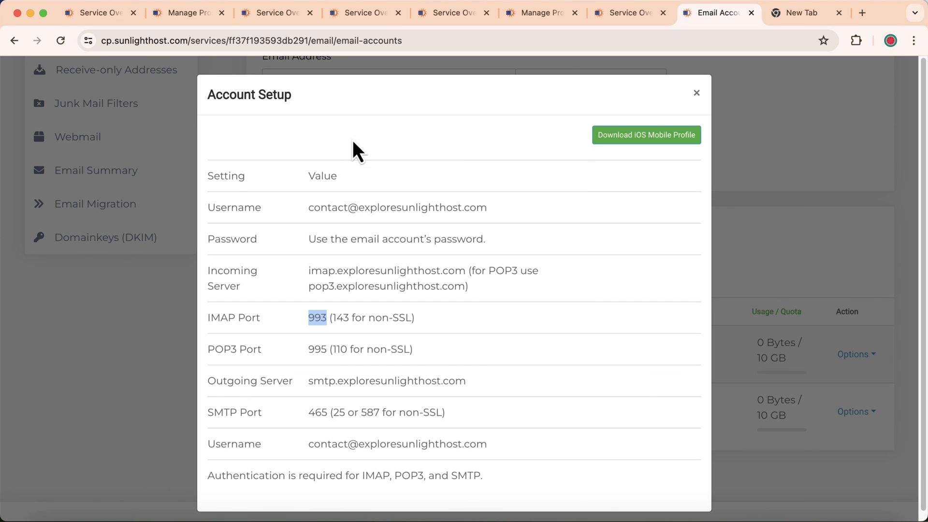
pyautogui.click(697, 93)
pyautogui.scroll(-1, 477, 348)
pyautogui.click(857, 374)
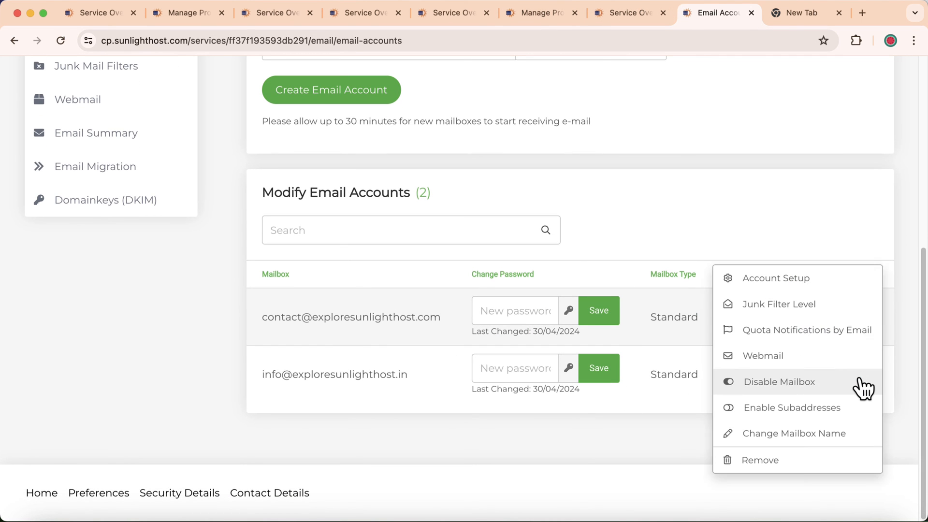
# Open the second mailbox's webmail and paste its address into the email's To field.
pyautogui.click(749, 354)
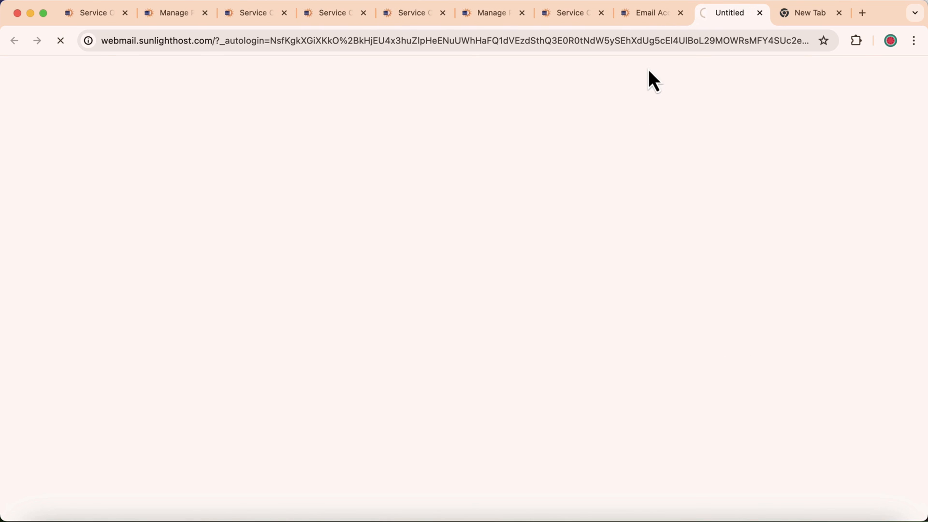
pyautogui.click(653, 14)
pyautogui.moveTo(261, 376); pyautogui.dragTo(422, 370)
pyautogui.rightClick(386, 373)
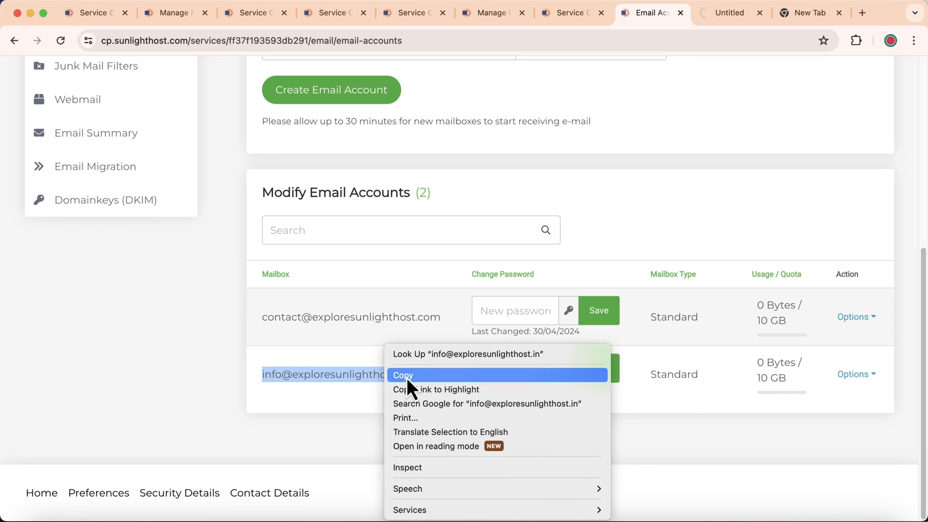
pyautogui.click(407, 378)
pyautogui.click(841, 518)
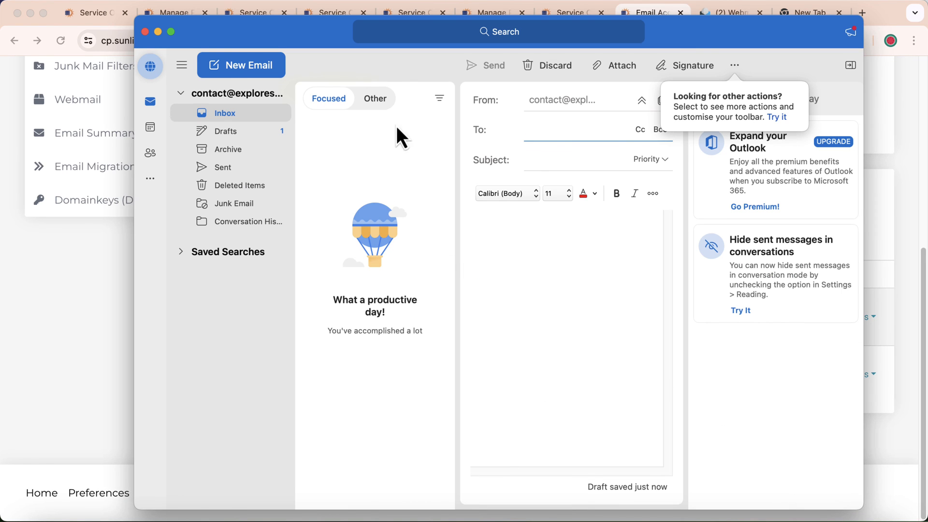
pyautogui.rightClick(534, 131)
pyautogui.click(558, 177)
# Send the email with subject 'outlook' and body 'Hi', then dismiss the Focus prompt.
pyautogui.click(541, 164)
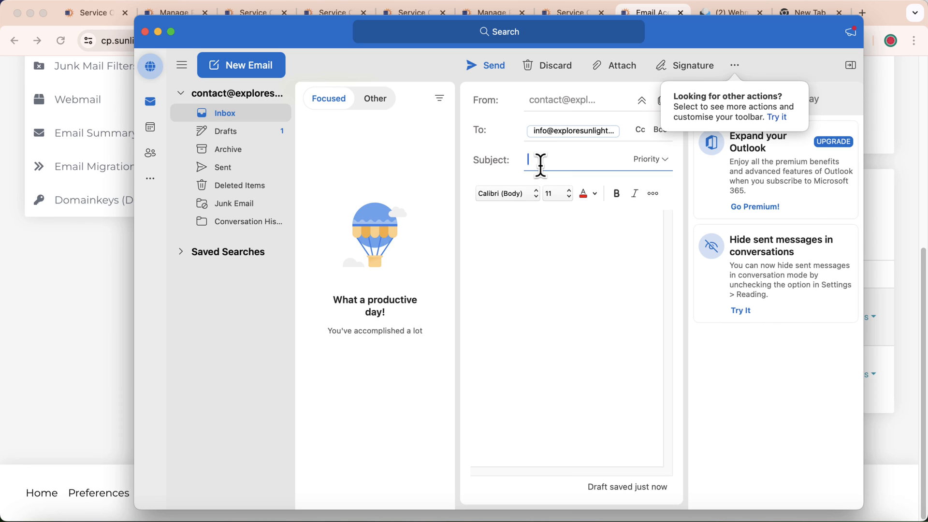
pyautogui.write('dutlook')
pyautogui.click(551, 232)
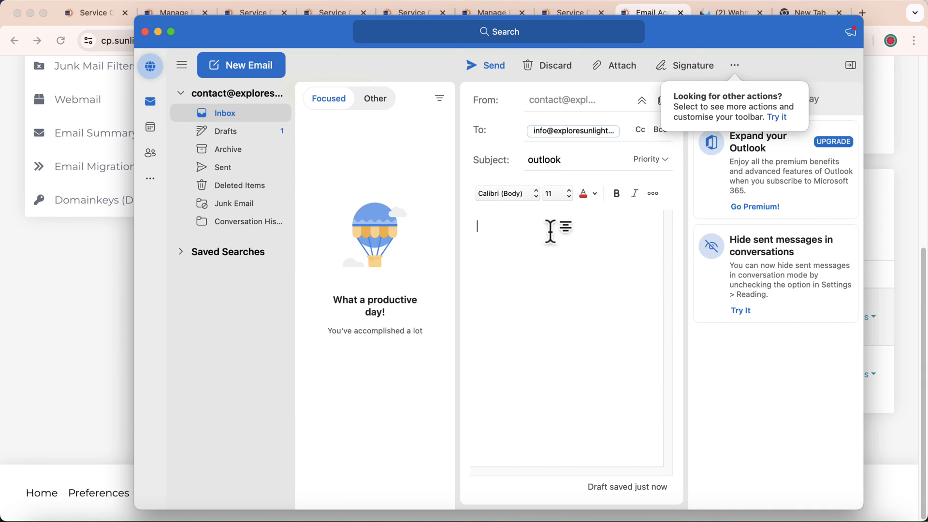
pyautogui.write('Hi')
pyautogui.click(484, 67)
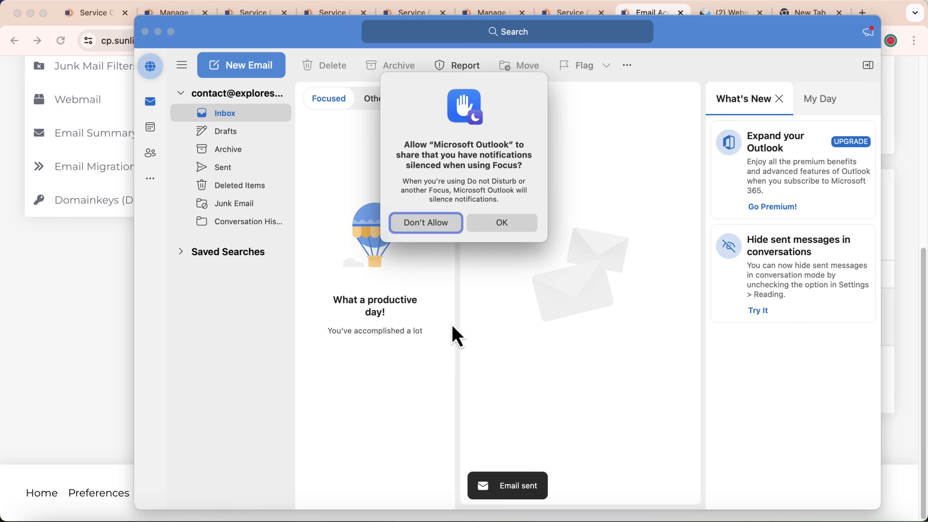
pyautogui.click(446, 224)
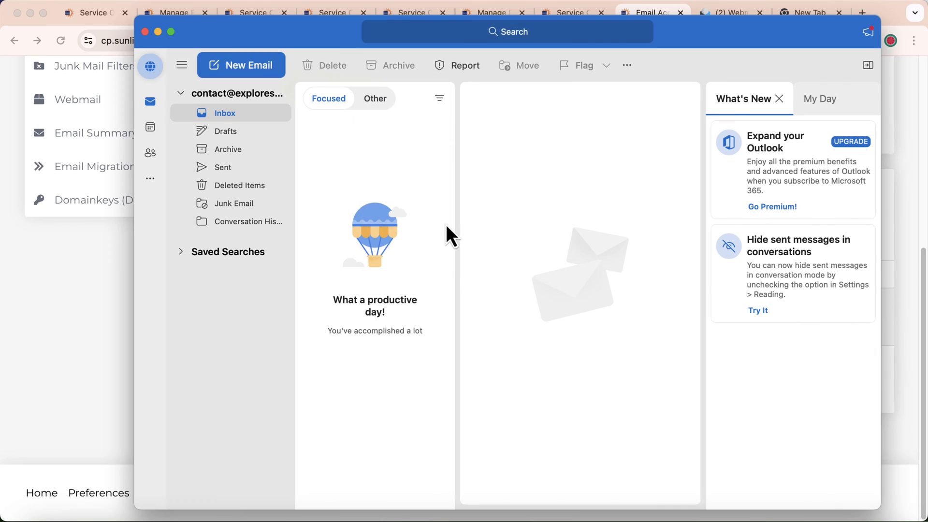
# Refresh the webmail inbox, open the 'outlook' message, then view Outlook's Sent folder.
pyautogui.click(95, 277)
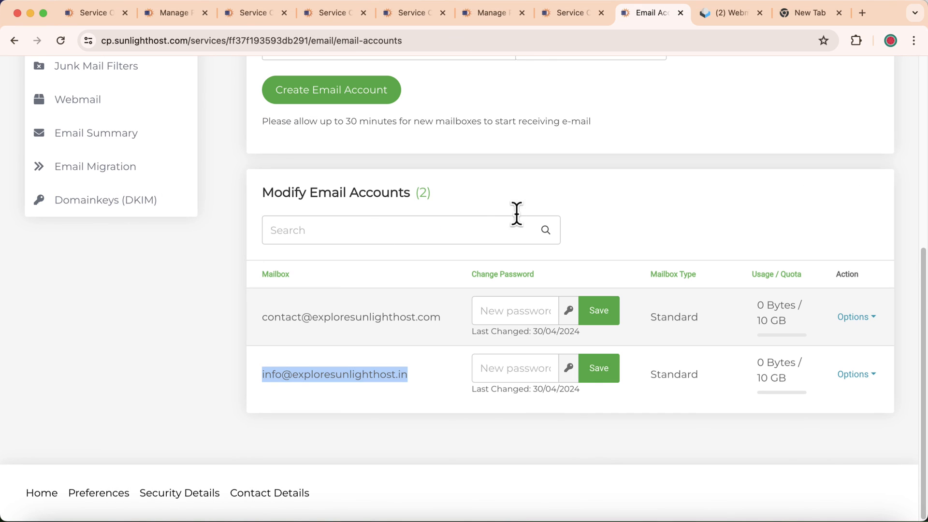
pyautogui.click(738, 12)
pyautogui.click(381, 83)
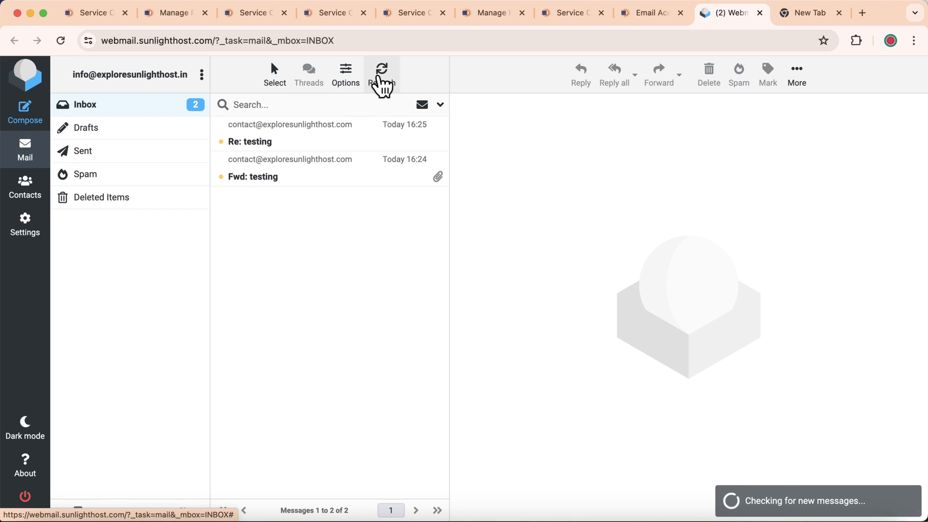
pyautogui.click(288, 144)
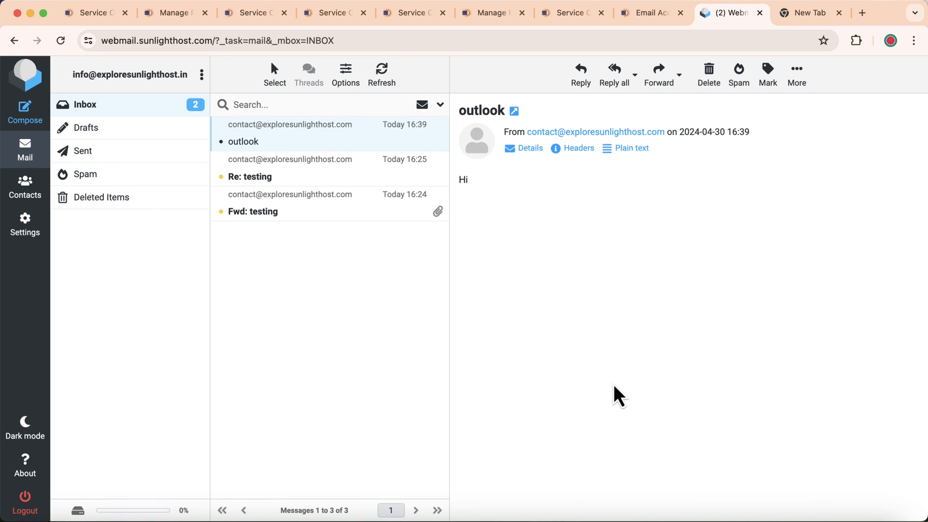
pyautogui.click(842, 507)
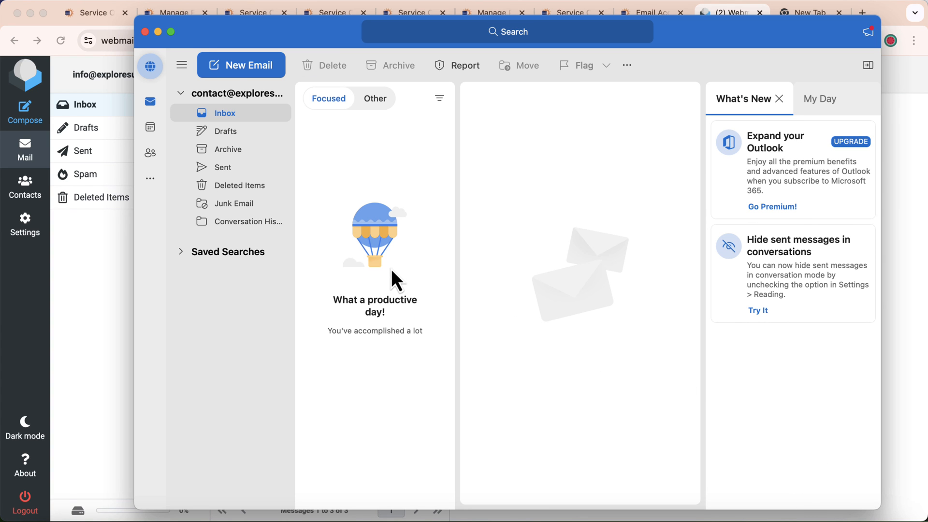
pyautogui.click(236, 169)
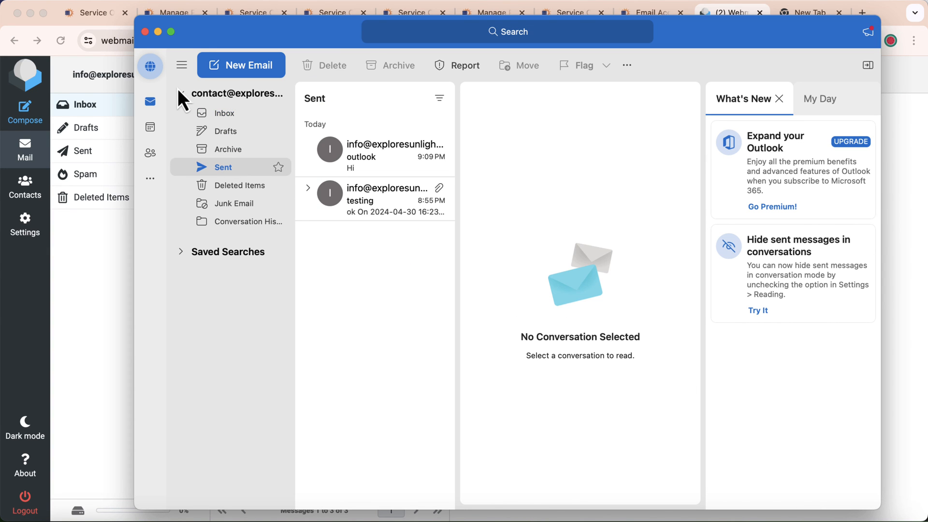